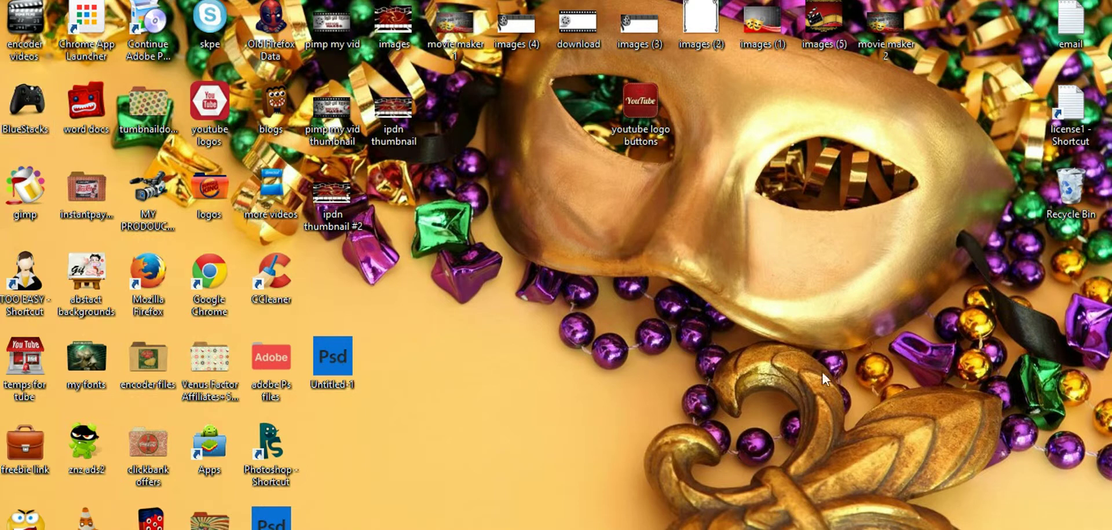
# Launch Microsoft Expression Encoder 4 Pro from the Windows desktop to reach the Load a new project dialog.
pyautogui.click(499, 412)
pyautogui.click(382, 437)
pyautogui.click(439, 514)
pyautogui.click(776, 469)
pyautogui.click(355, 463)
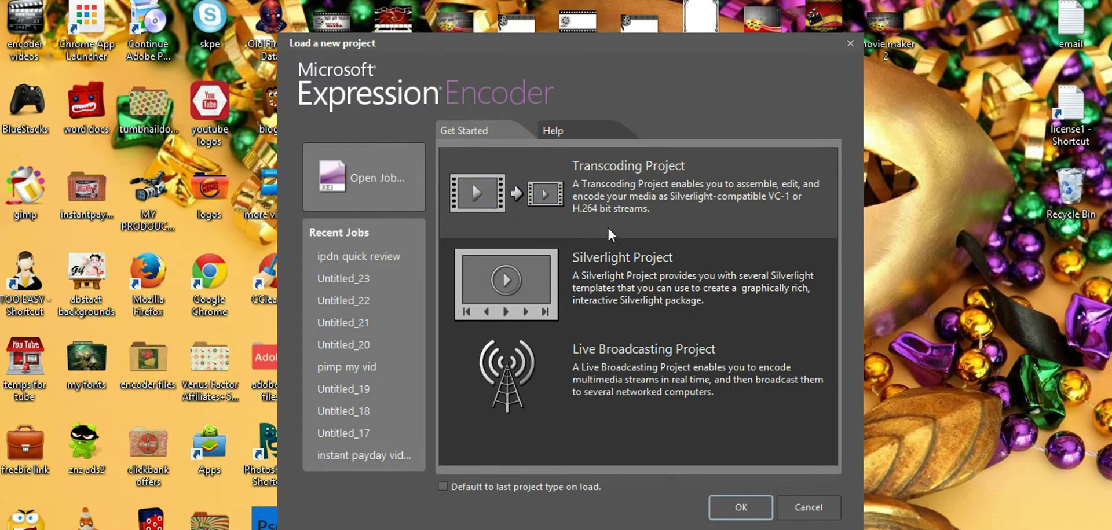
# Create a new empty Transcoding Project from the Load a new project dialog.
pyautogui.click(488, 235)
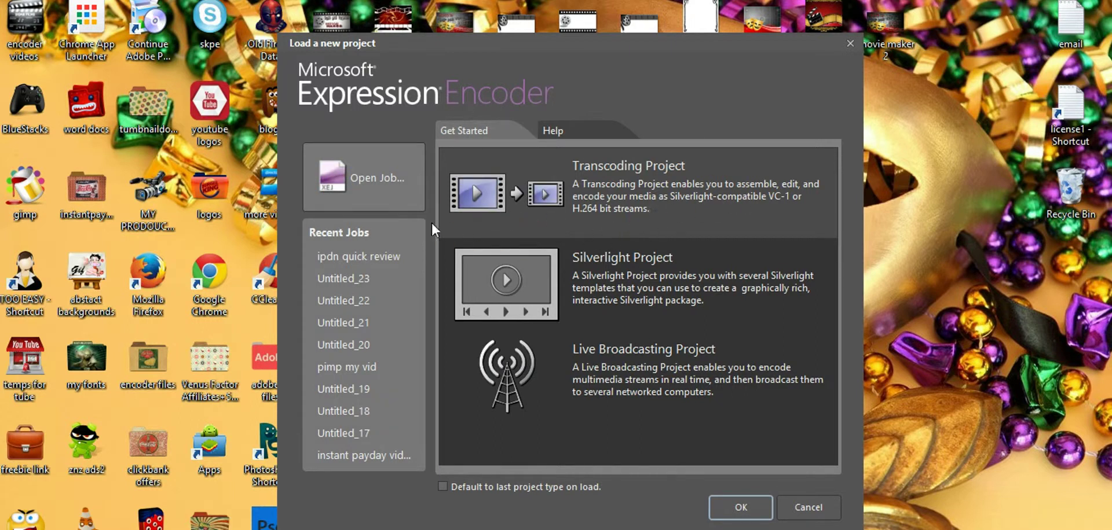
pyautogui.click(524, 240)
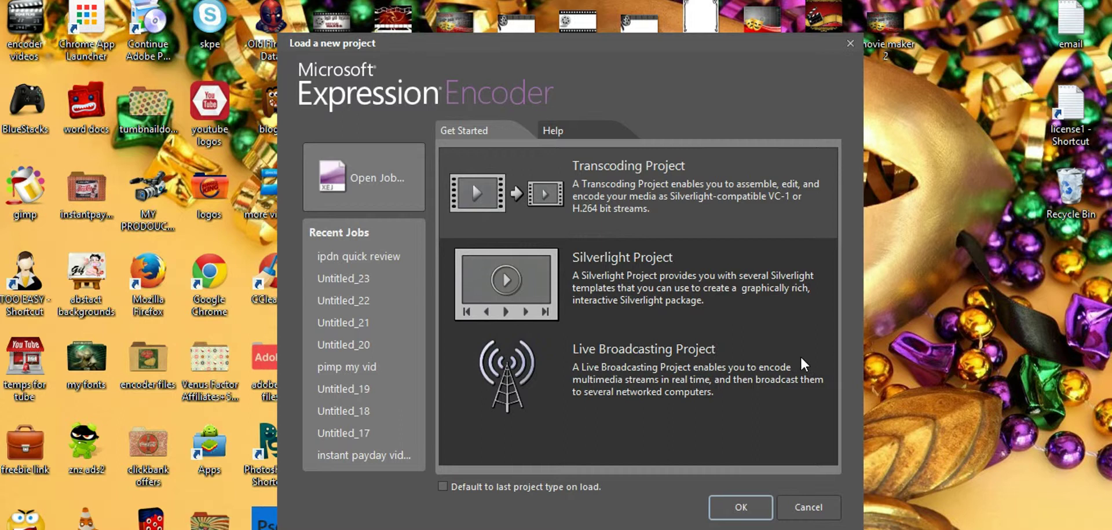
pyautogui.click(767, 510)
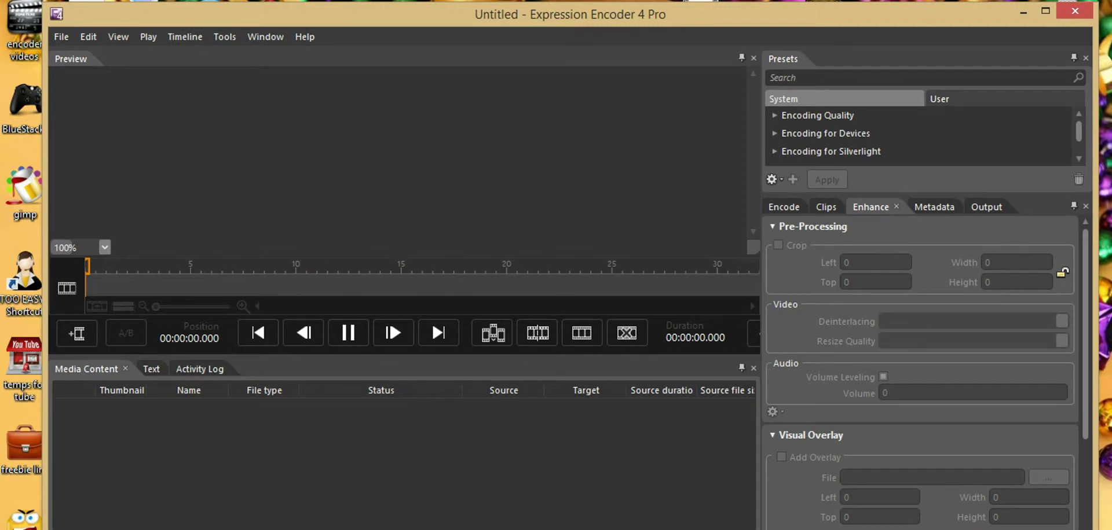
# Import the sample 1 video from the encoder videos folder into the job via Ctrl+I.
pyautogui.hotkey('ctrl', 'i')
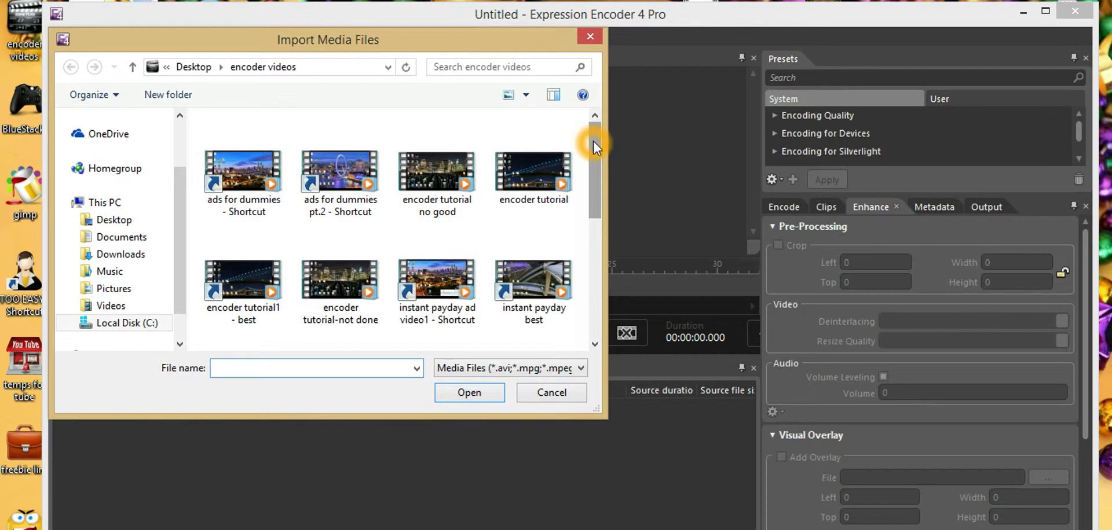
pyautogui.moveTo(593, 145); pyautogui.dragTo(594, 258)
pyautogui.click(435, 214)
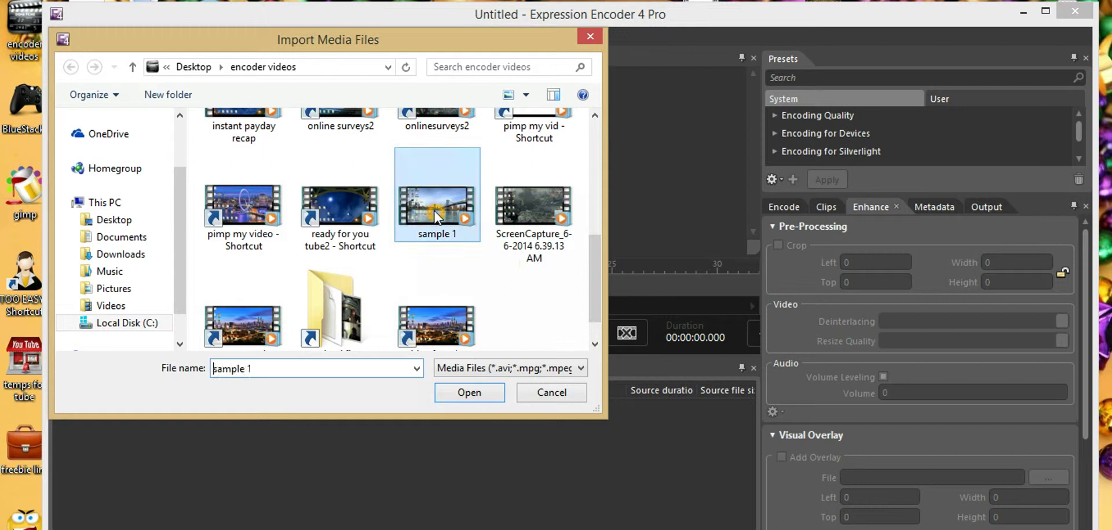
pyautogui.click(489, 395)
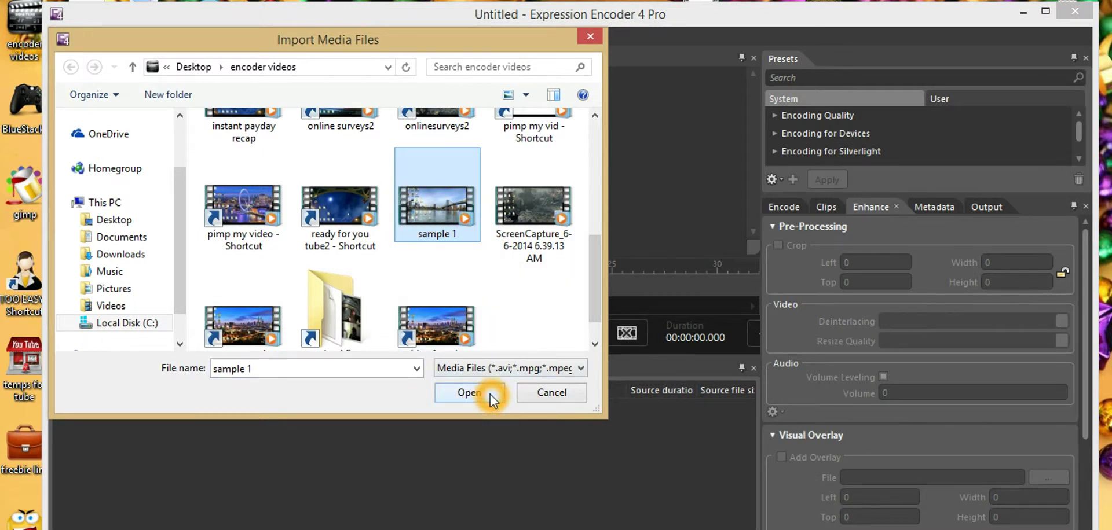
pyautogui.click(469, 392)
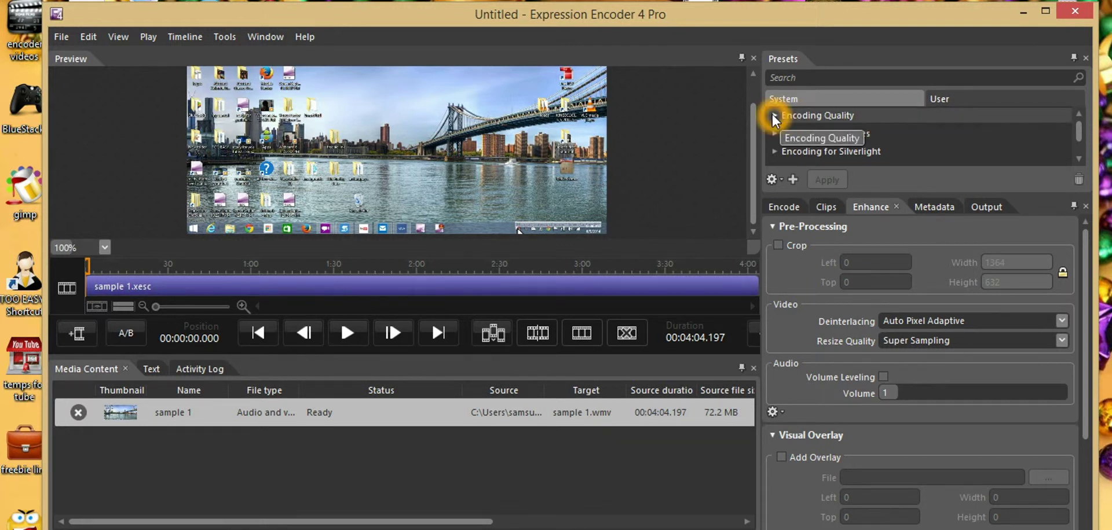
# Apply the Encoding Quality > Best Quality preset to the sample 1 clip.
pyautogui.click(775, 116)
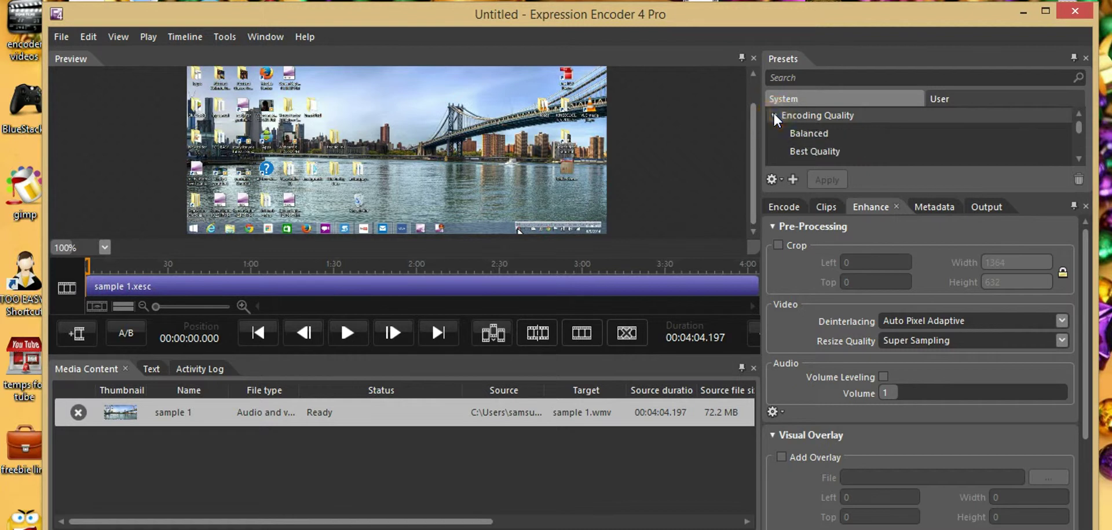
pyautogui.click(800, 148)
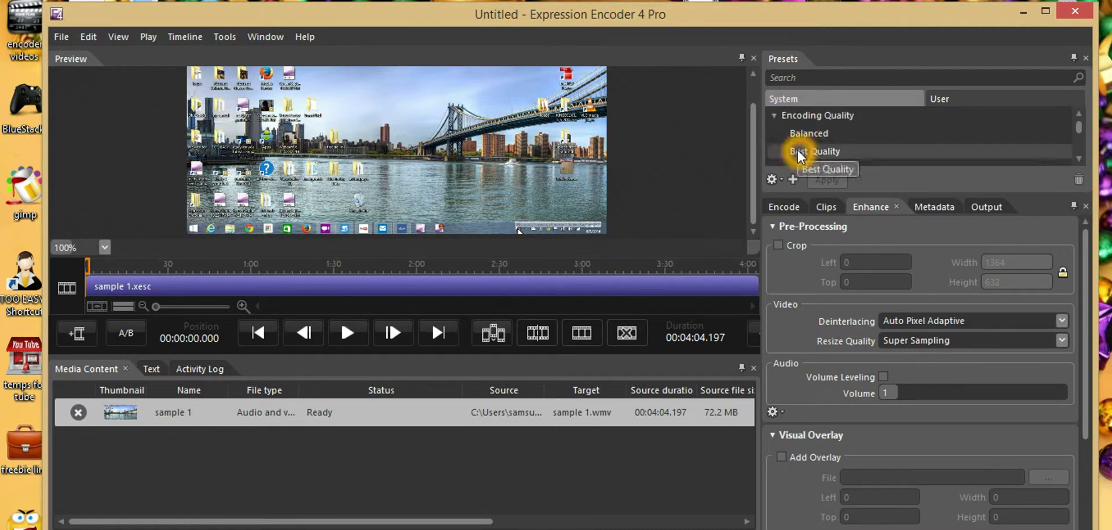
pyautogui.click(804, 154)
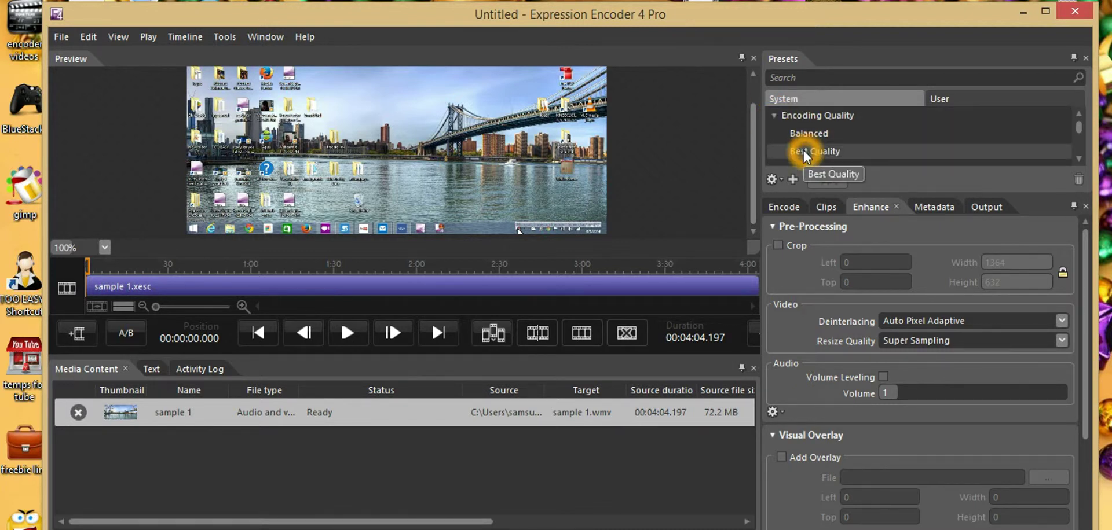
pyautogui.click(804, 154)
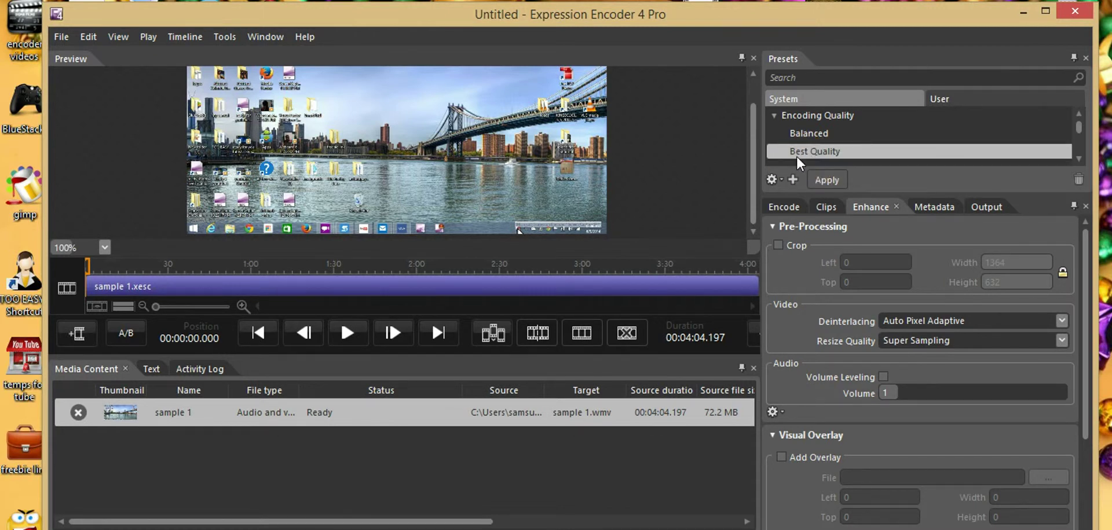
pyautogui.click(798, 158)
pyautogui.click(824, 181)
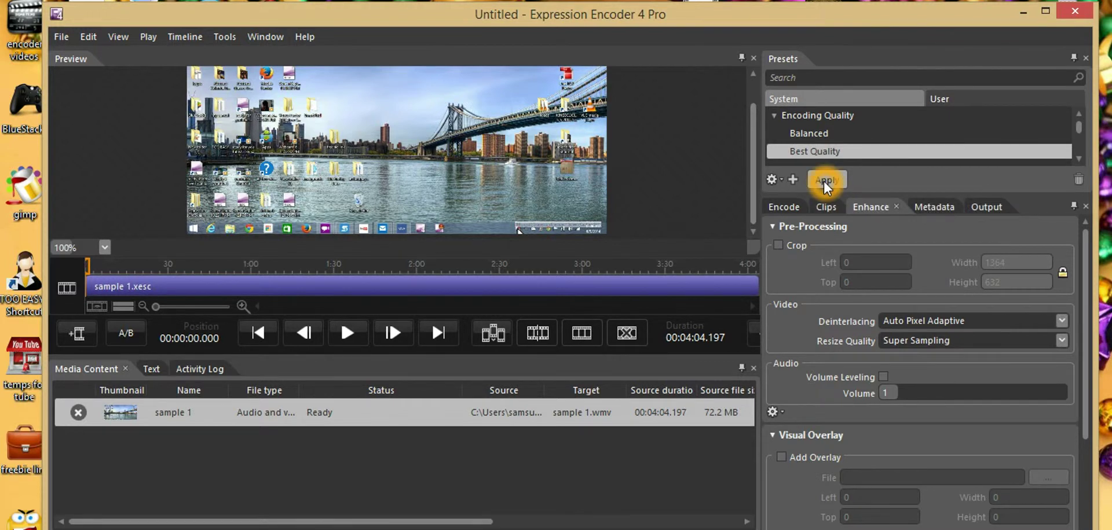
pyautogui.click(1030, 116)
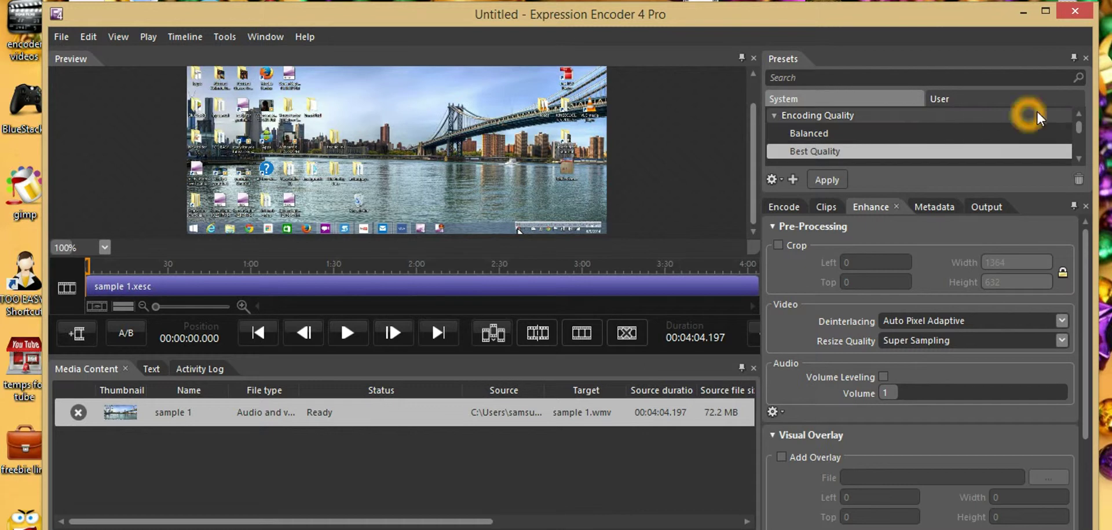
pyautogui.click(1080, 129)
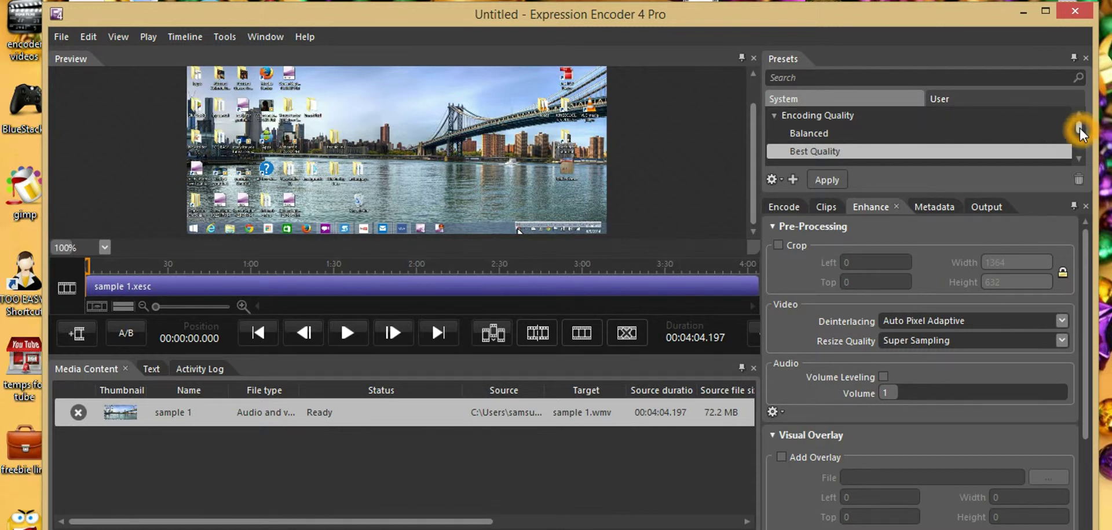
# Expand the Encoding for Devices > WMV preset group in the Presets panel.
pyautogui.moveTo(1080, 127); pyautogui.dragTo(1079, 139)
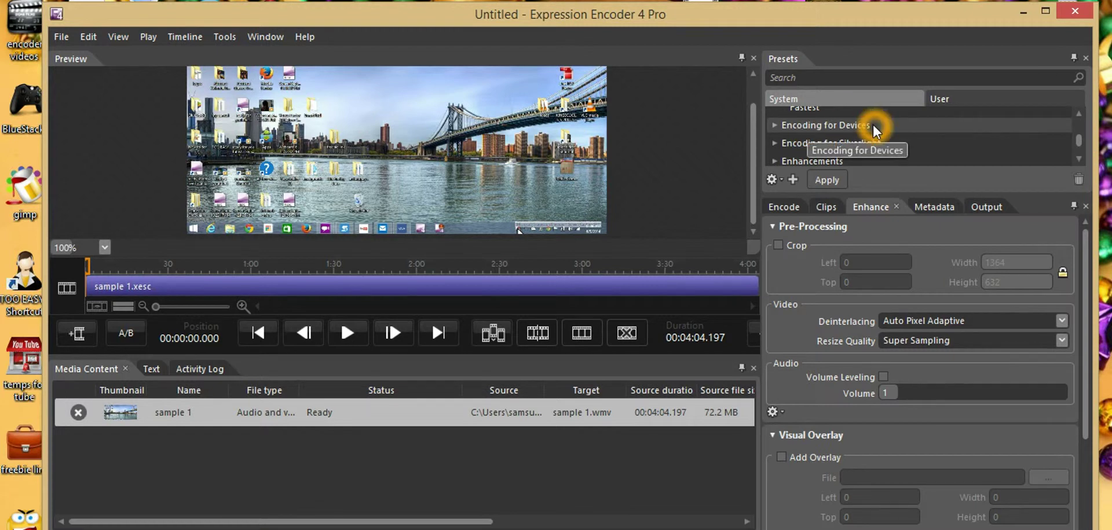
pyautogui.click(775, 124)
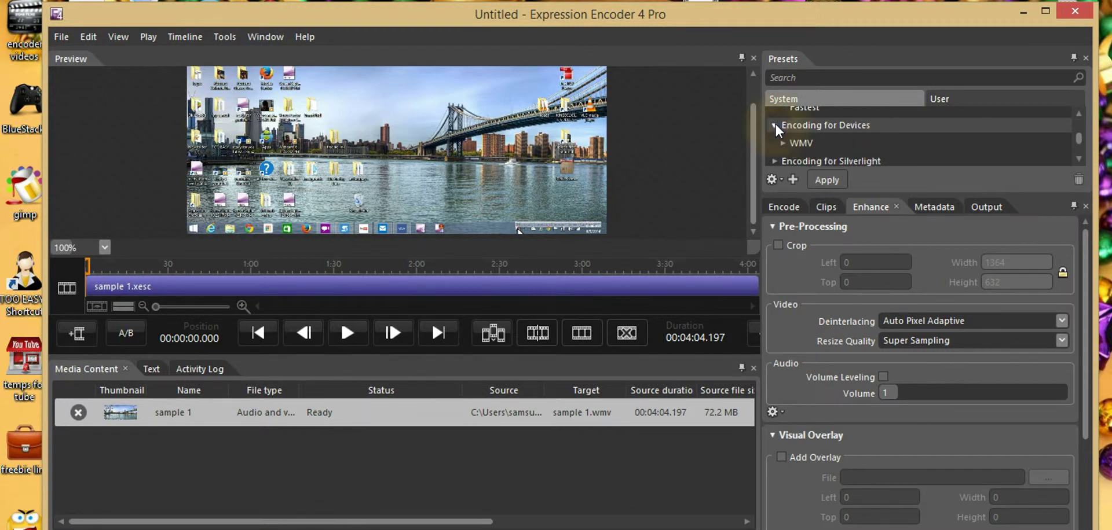
pyautogui.click(794, 150)
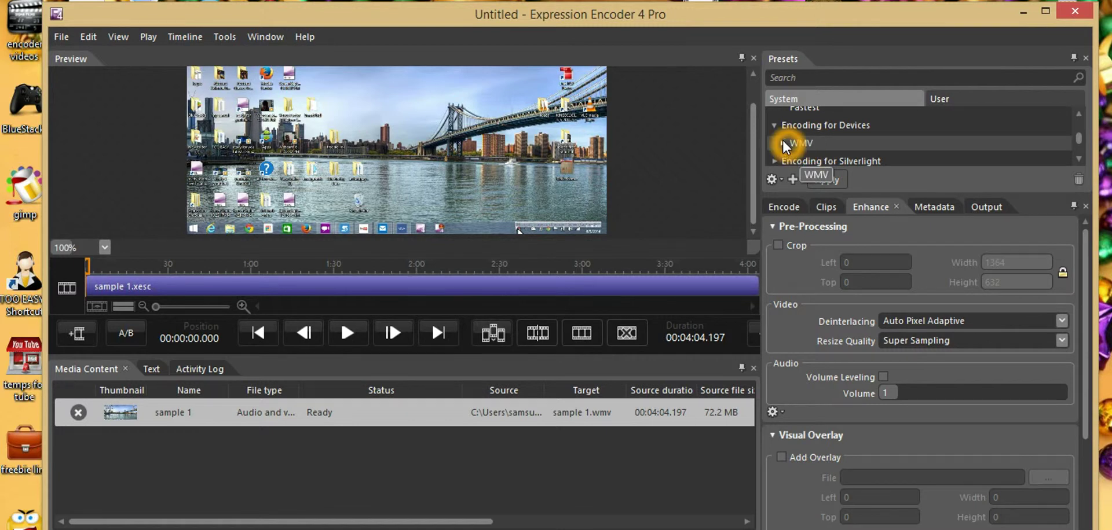
pyautogui.click(783, 141)
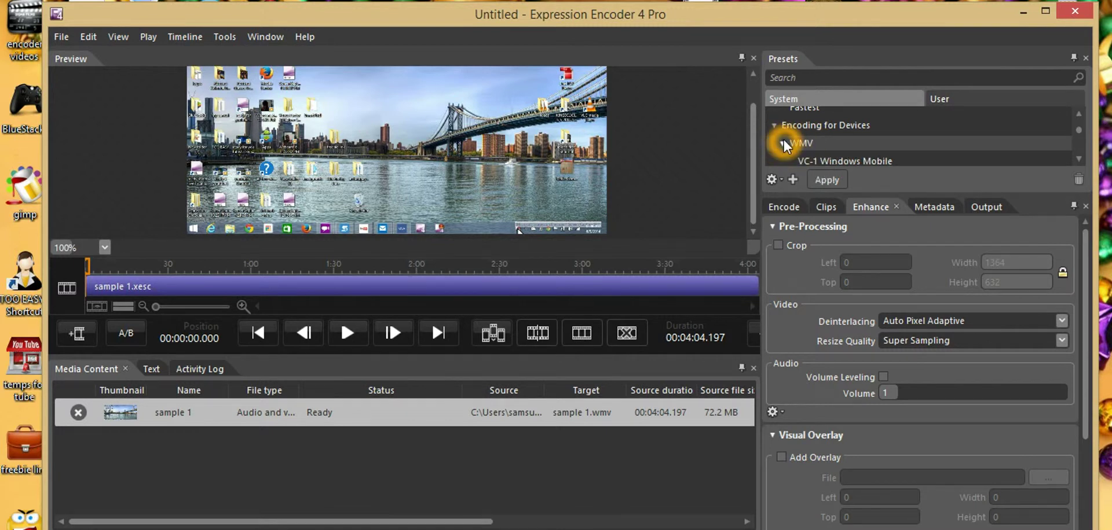
pyautogui.click(1078, 131)
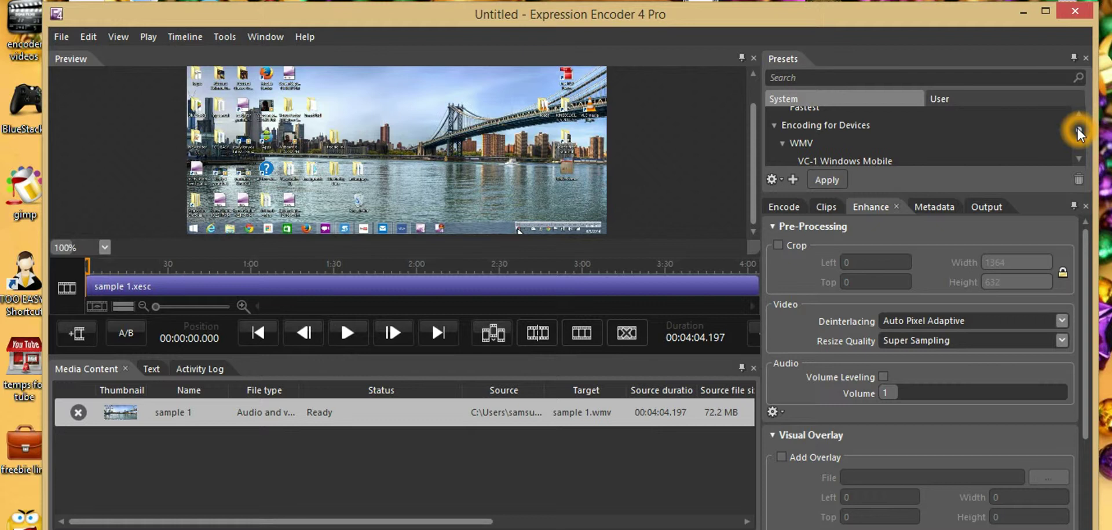
pyautogui.moveTo(1077, 128); pyautogui.dragTo(1076, 133)
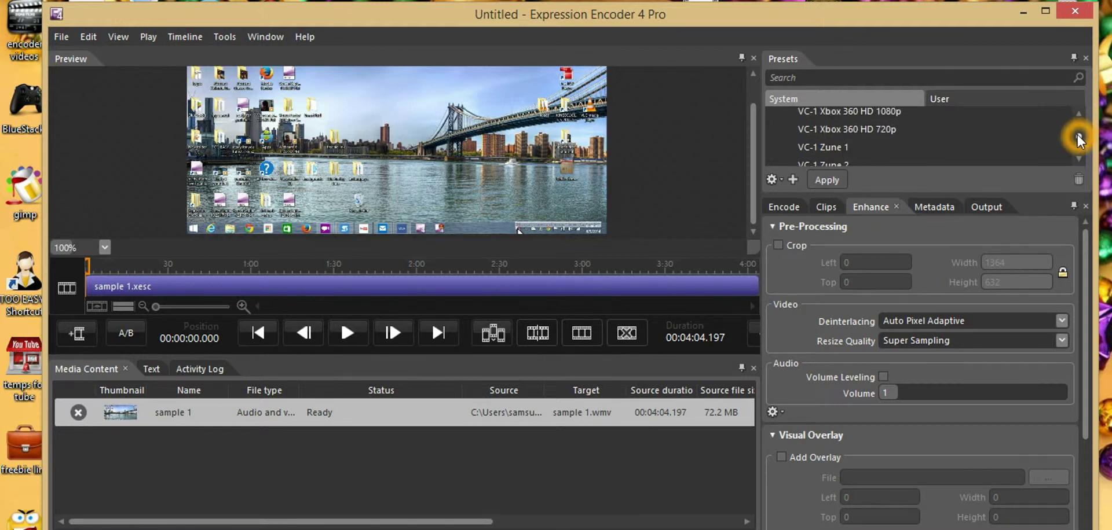
# Select and apply the VC-1 Xbox 360 HD 1080p preset to sample 1.
pyautogui.moveTo(849, 131)
pyautogui.click(799, 117)
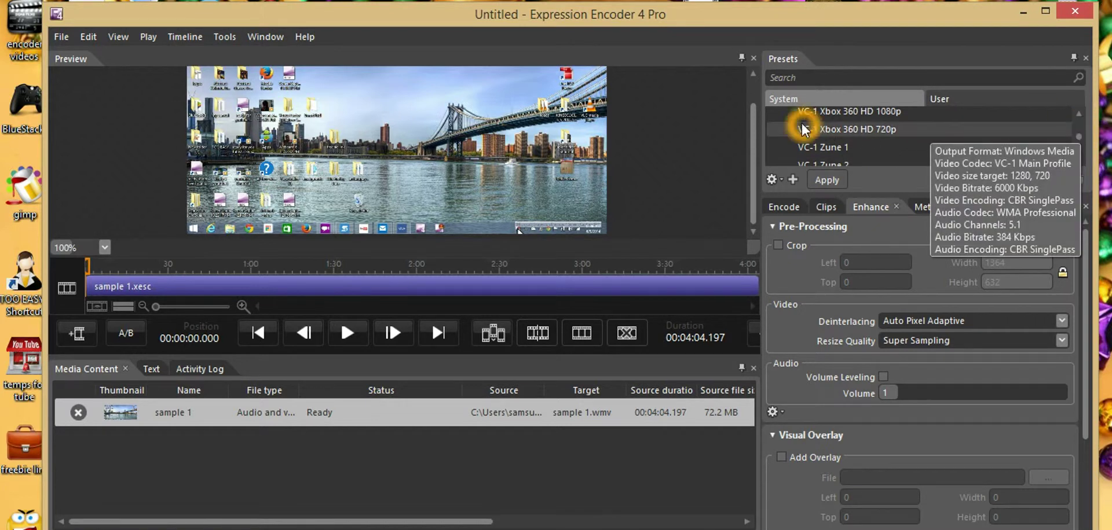
pyautogui.click(852, 111)
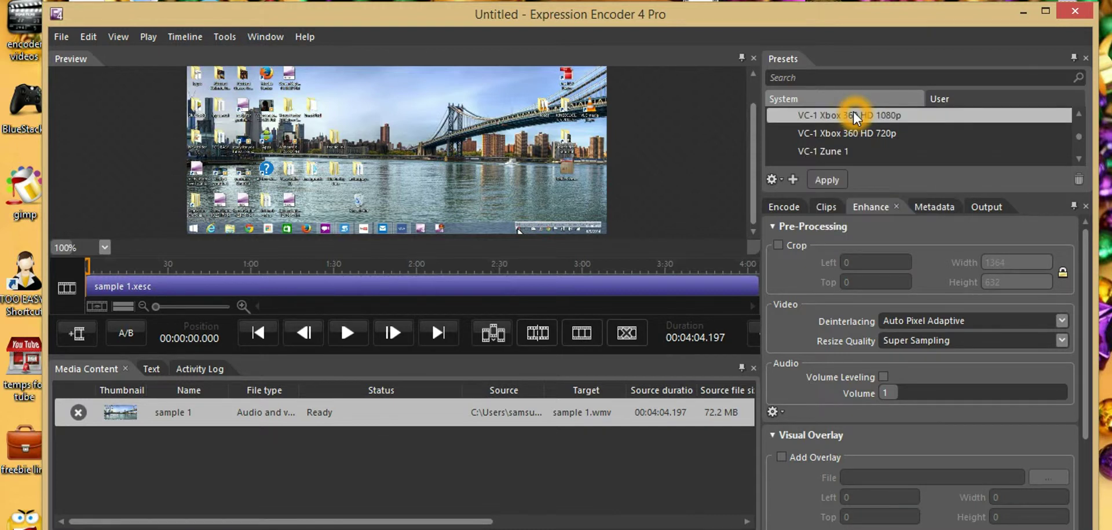
pyautogui.click(824, 180)
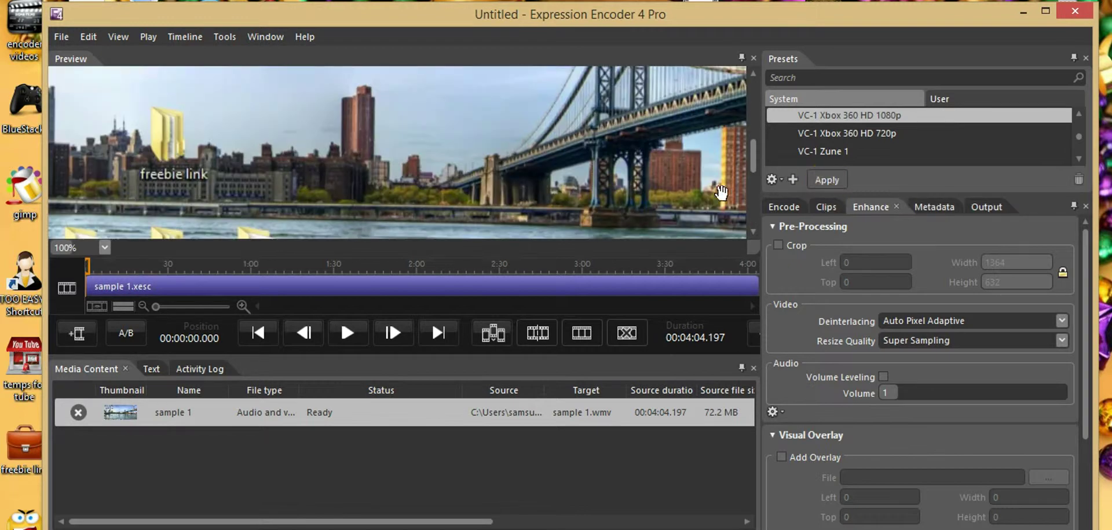
pyautogui.click(721, 192)
pyautogui.click(82, 140)
# Review the Encode tab's Video settings: VC-1 Main, 8000 Kbps, 1920×888, 30 fps.
pyautogui.click(780, 207)
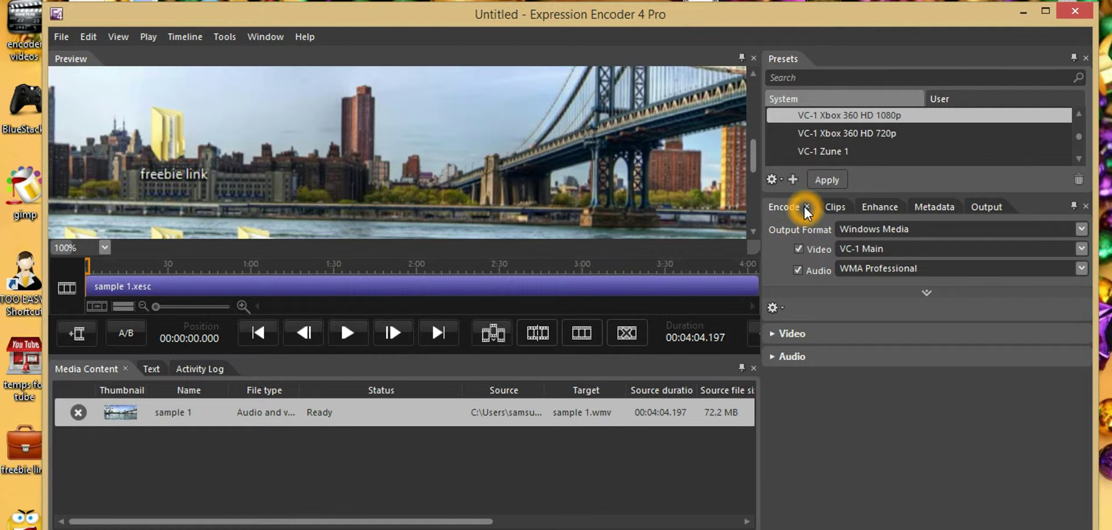
pyautogui.click(772, 334)
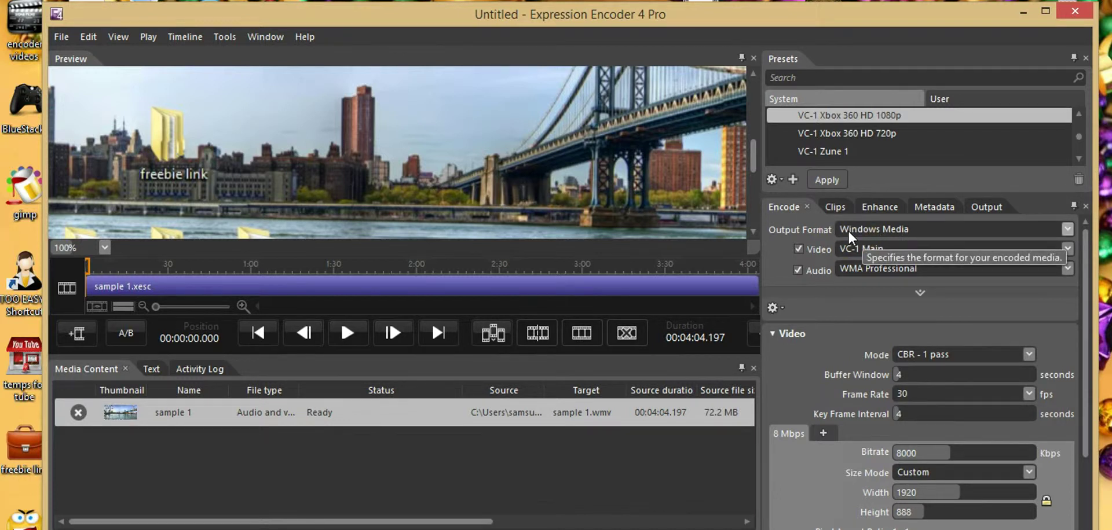
pyautogui.click(808, 231)
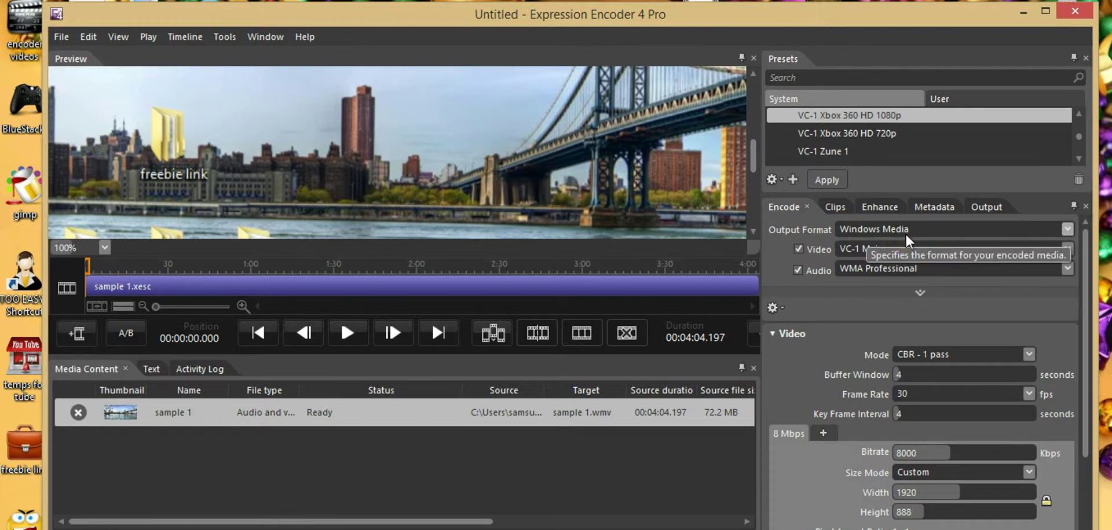
# Keep Windows Media output with the VC-1 Main video codec and WMA Professional audio codec.
pyautogui.click(1068, 230)
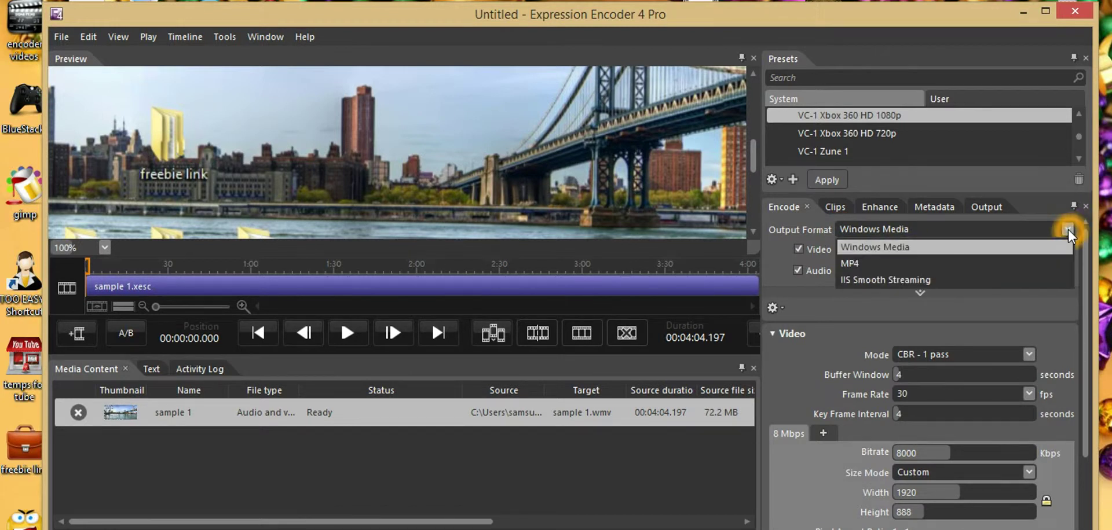
pyautogui.click(928, 246)
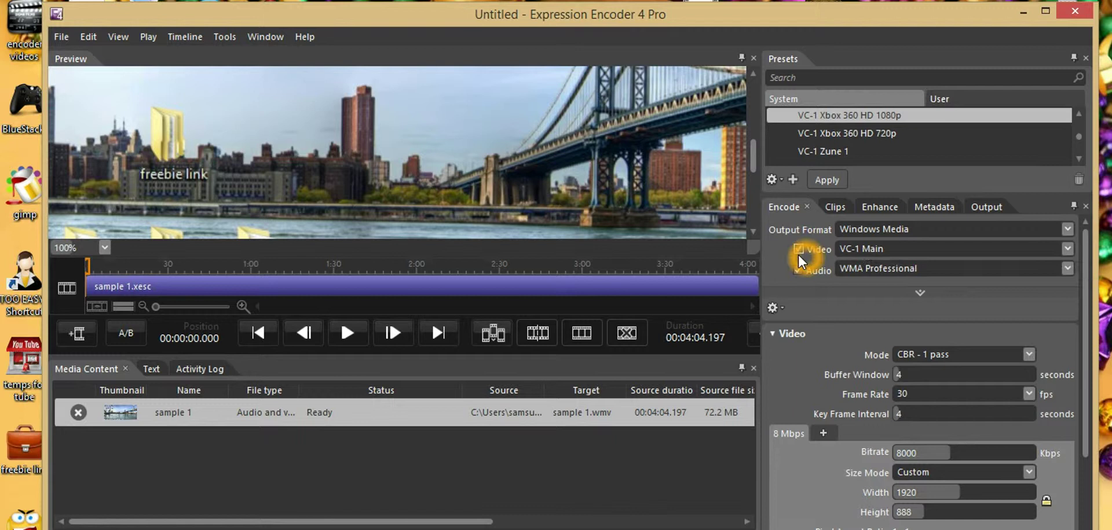
pyautogui.click(849, 248)
pyautogui.click(1063, 248)
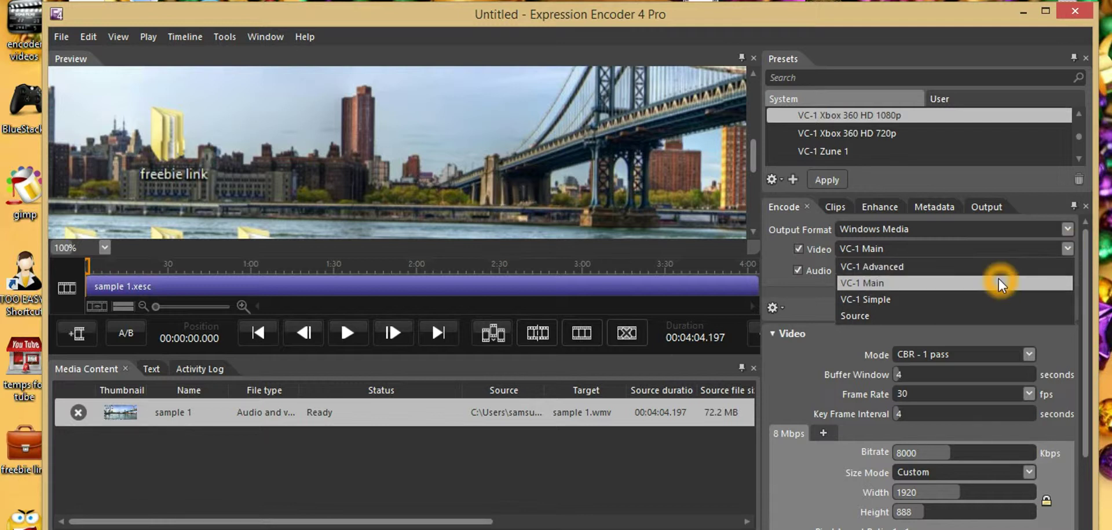
pyautogui.click(1016, 285)
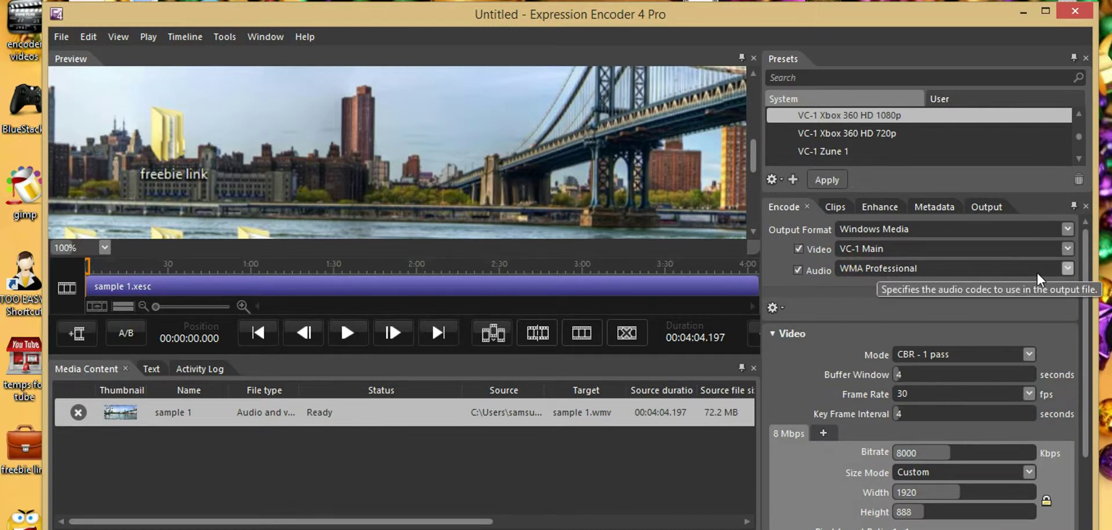
pyautogui.click(1067, 269)
pyautogui.click(1069, 266)
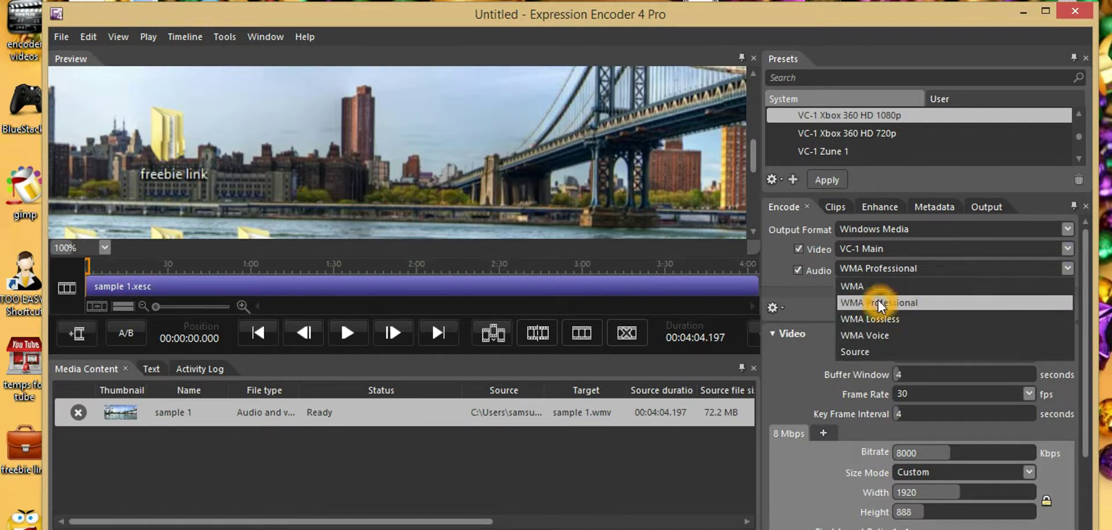
pyautogui.click(918, 301)
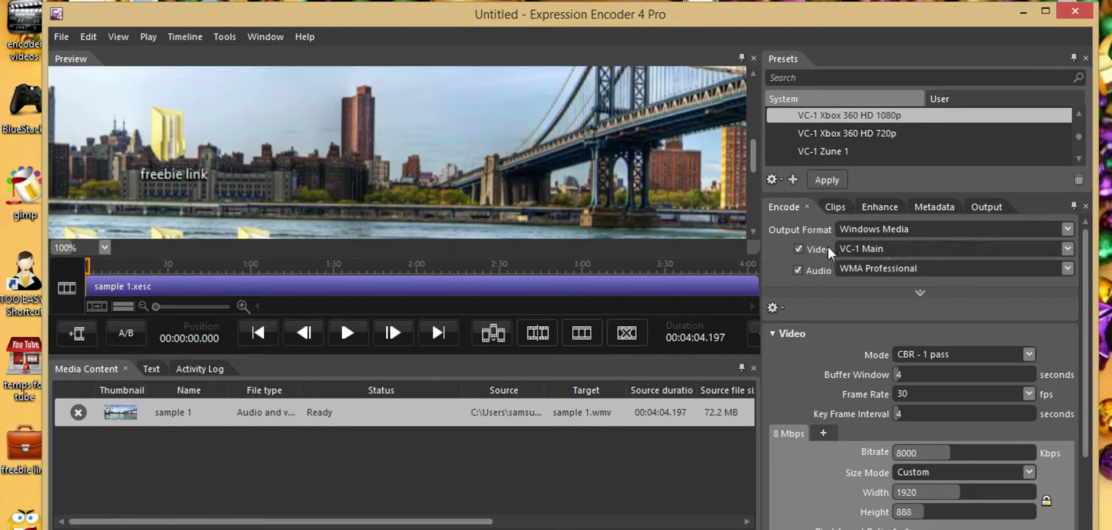
pyautogui.click(919, 240)
pyautogui.click(860, 252)
pyautogui.click(771, 336)
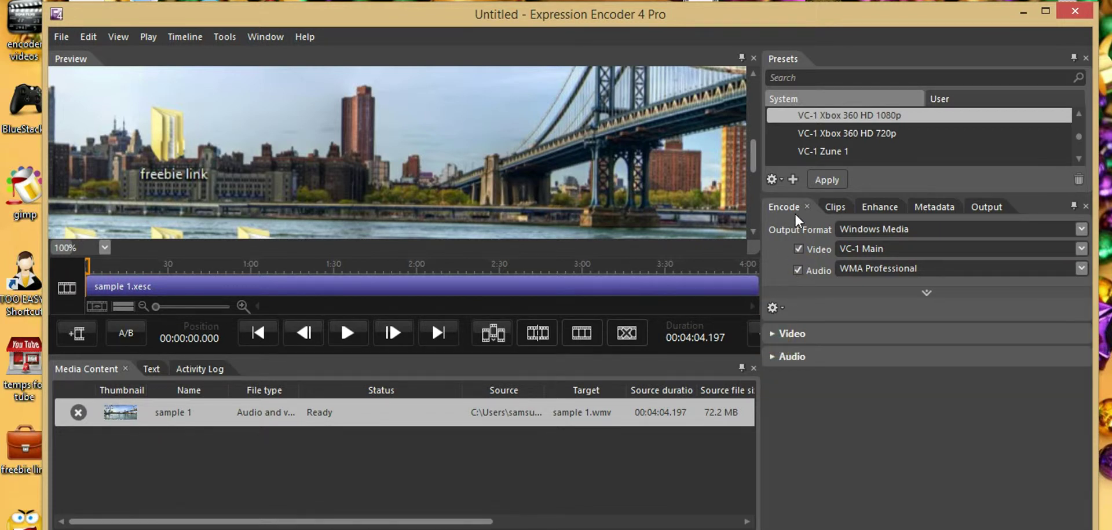
pyautogui.click(773, 334)
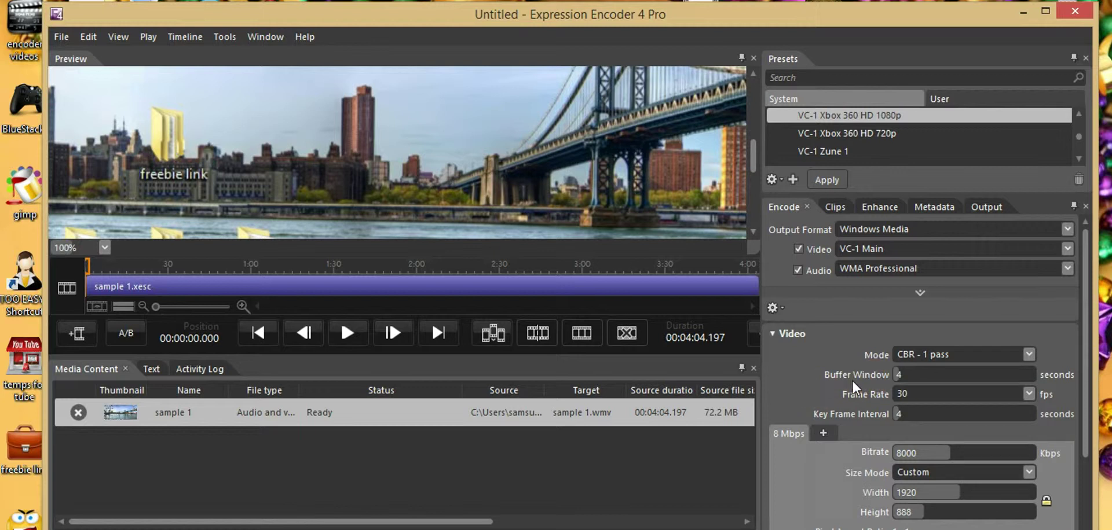
pyautogui.click(827, 385)
pyautogui.click(893, 422)
pyautogui.click(889, 375)
pyautogui.click(901, 392)
pyautogui.click(807, 478)
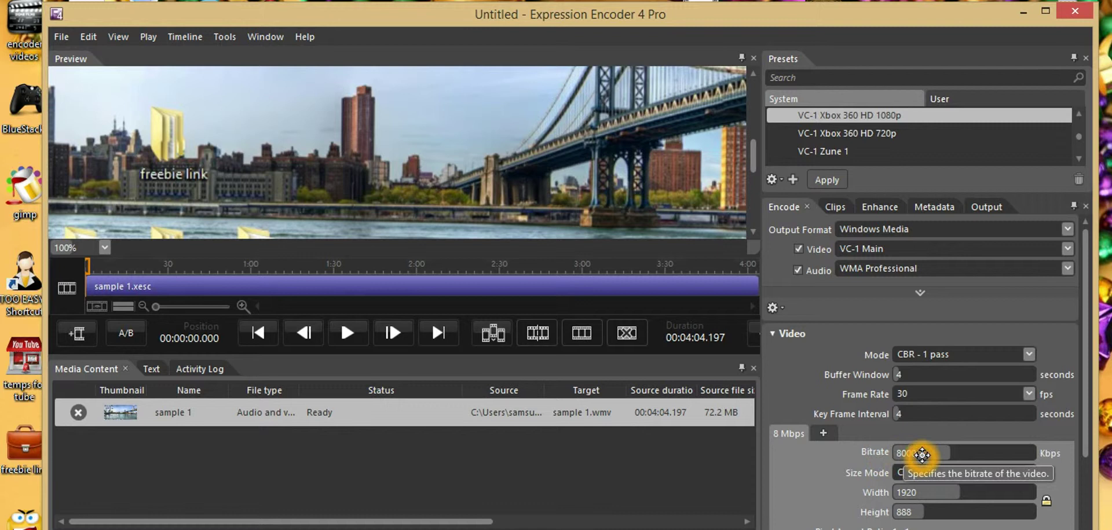
pyautogui.click(858, 474)
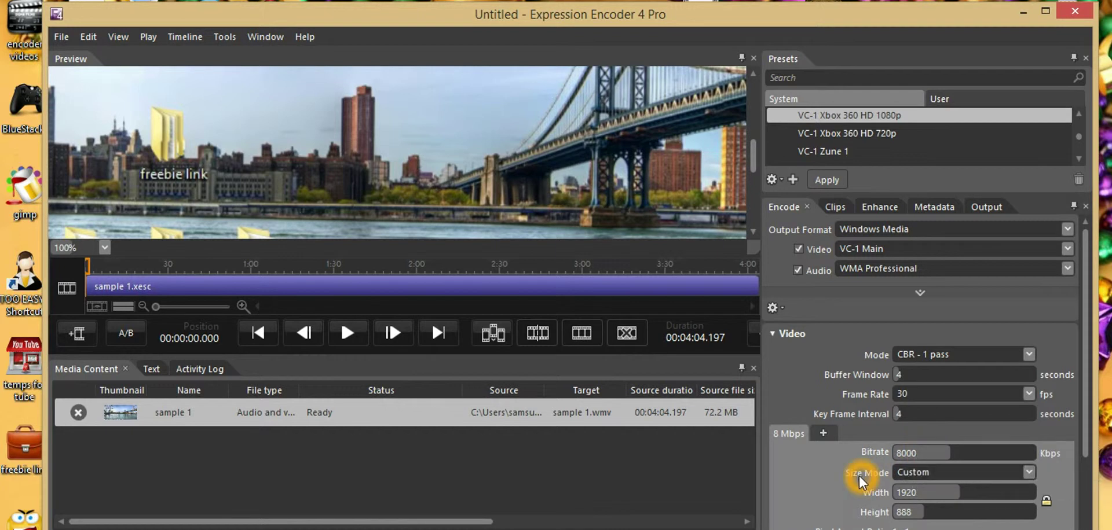
pyautogui.click(907, 473)
pyautogui.click(887, 473)
pyautogui.click(864, 478)
pyautogui.click(891, 471)
pyautogui.click(861, 471)
pyautogui.moveTo(1, 1)
pyautogui.click(909, 474)
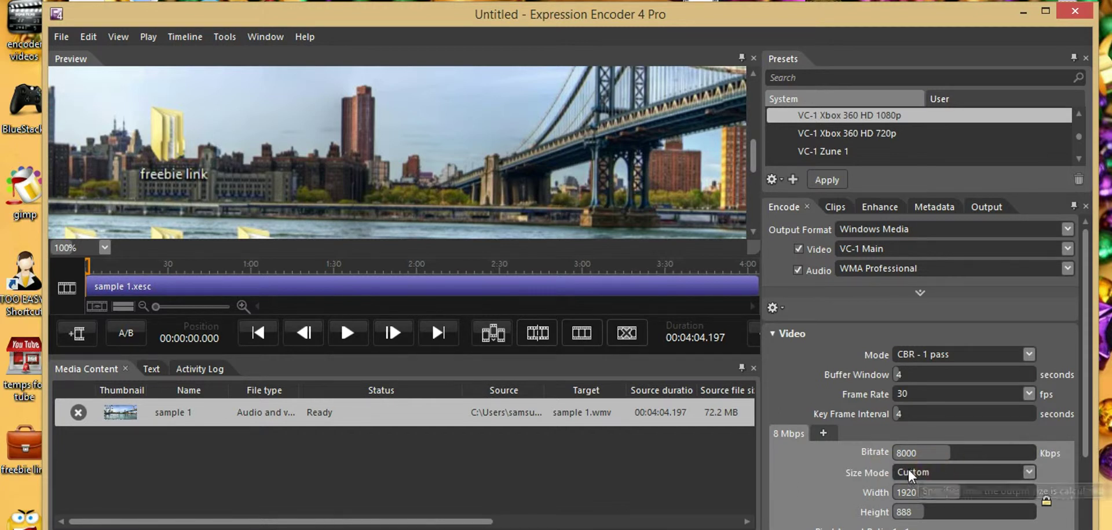
pyautogui.click(877, 492)
pyautogui.click(915, 496)
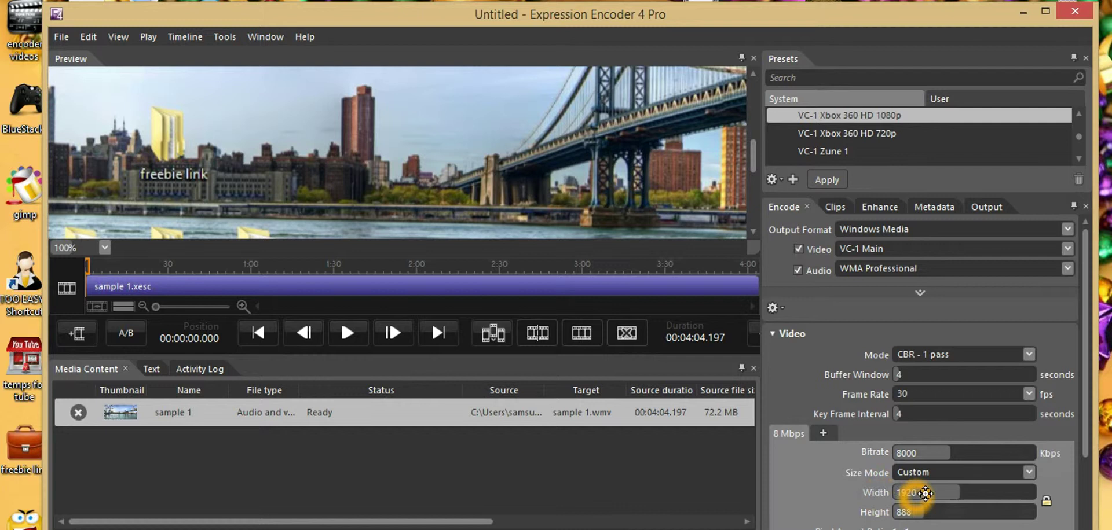
pyautogui.click(907, 512)
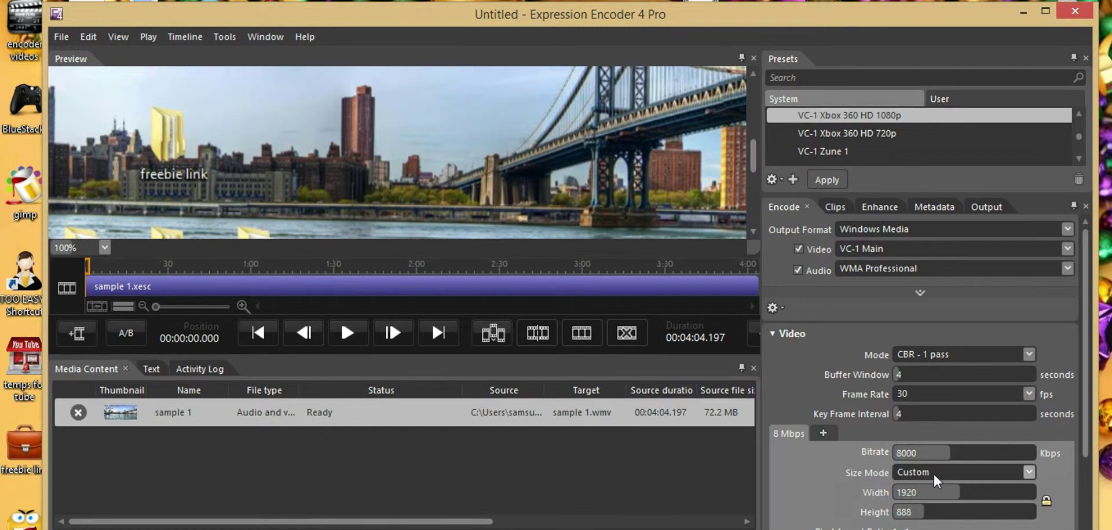
pyautogui.click(935, 497)
pyautogui.click(902, 509)
pyautogui.click(916, 507)
pyautogui.click(814, 507)
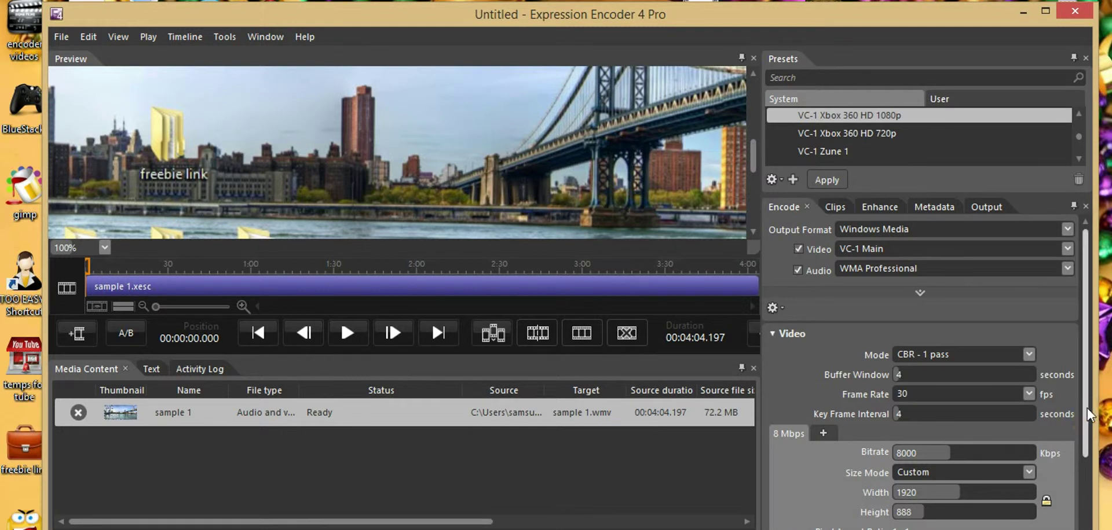
# Turn off Force square pixels and leave Resize Mode set to Letterbox.
pyautogui.moveTo(1082, 402); pyautogui.dragTo(1079, 500)
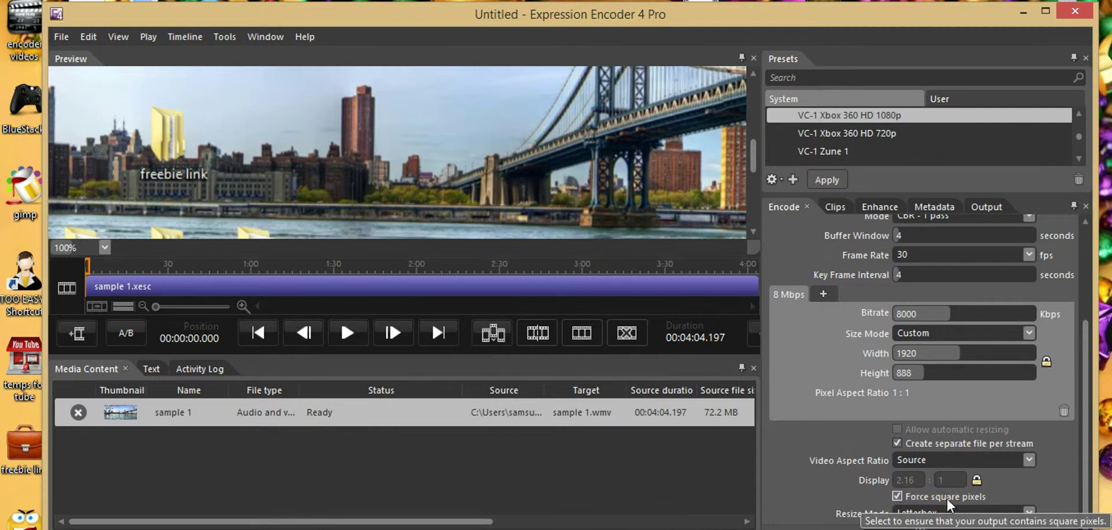
pyautogui.click(896, 497)
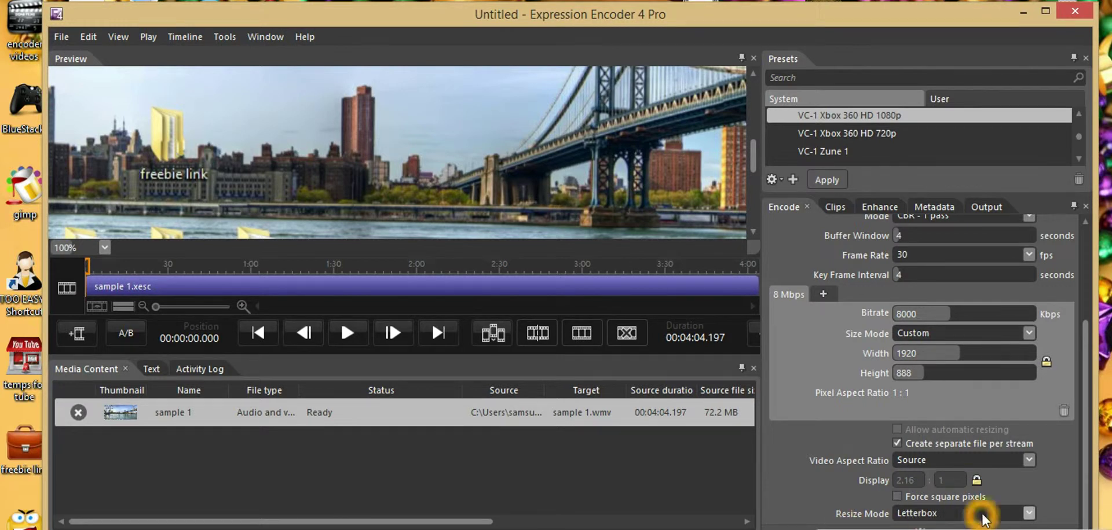
pyautogui.click(1029, 513)
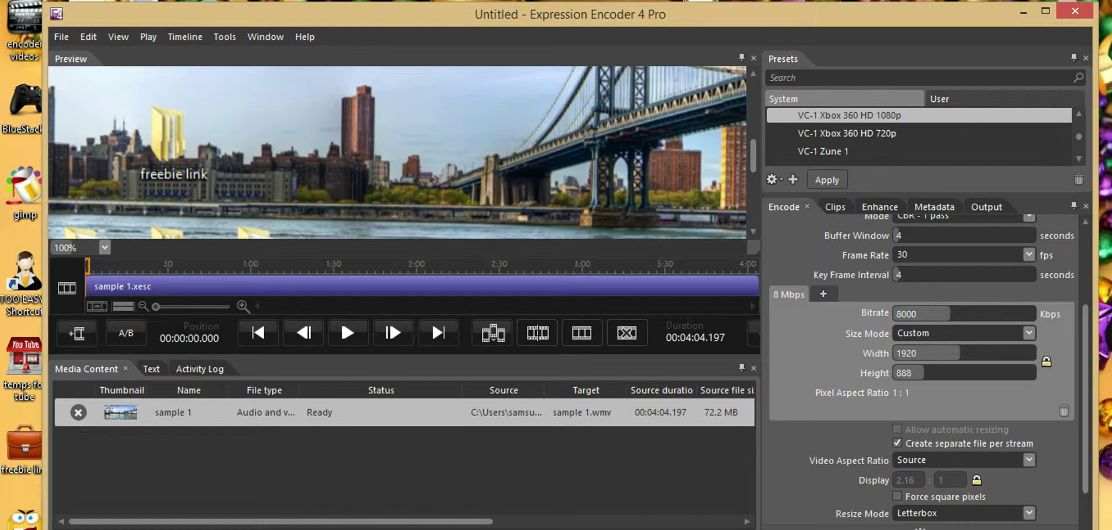
# Change the audio Sample Rate from 44.1 kHz to 48 kHz.
pyautogui.moveTo(1084, 402); pyautogui.dragTo(1092, 490)
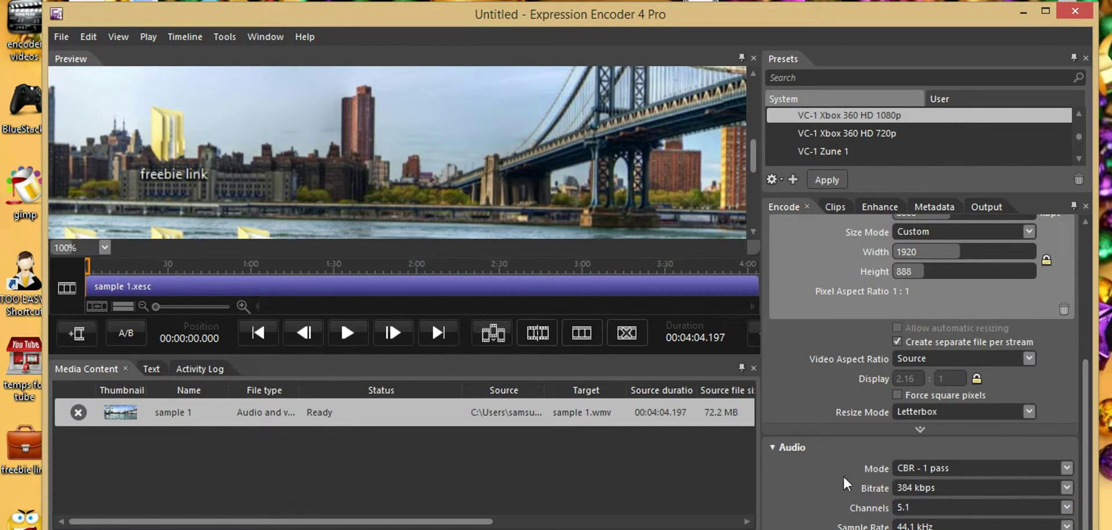
pyautogui.click(1012, 488)
pyautogui.click(892, 487)
pyautogui.click(916, 492)
pyautogui.press('Down')
pyautogui.click(841, 413)
pyautogui.moveTo(1084, 406); pyautogui.dragTo(1054, 273)
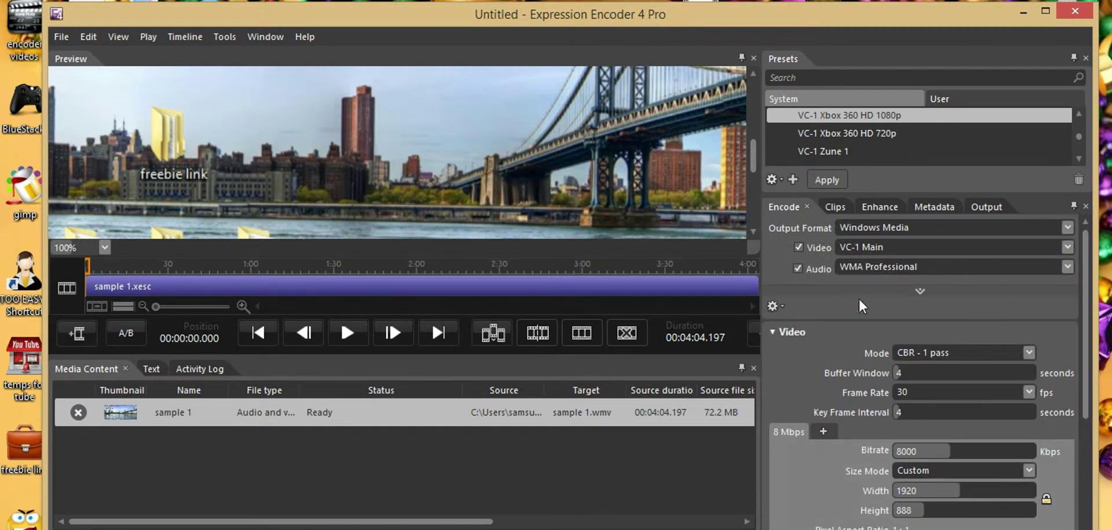
pyautogui.click(825, 227)
pyautogui.click(801, 248)
pyautogui.click(844, 251)
pyautogui.click(819, 264)
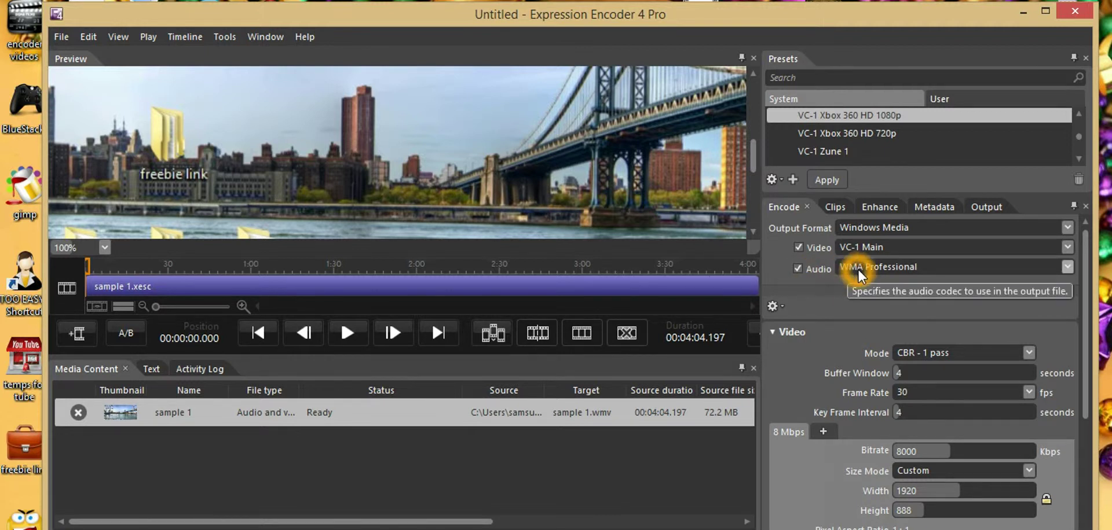
pyautogui.click(823, 313)
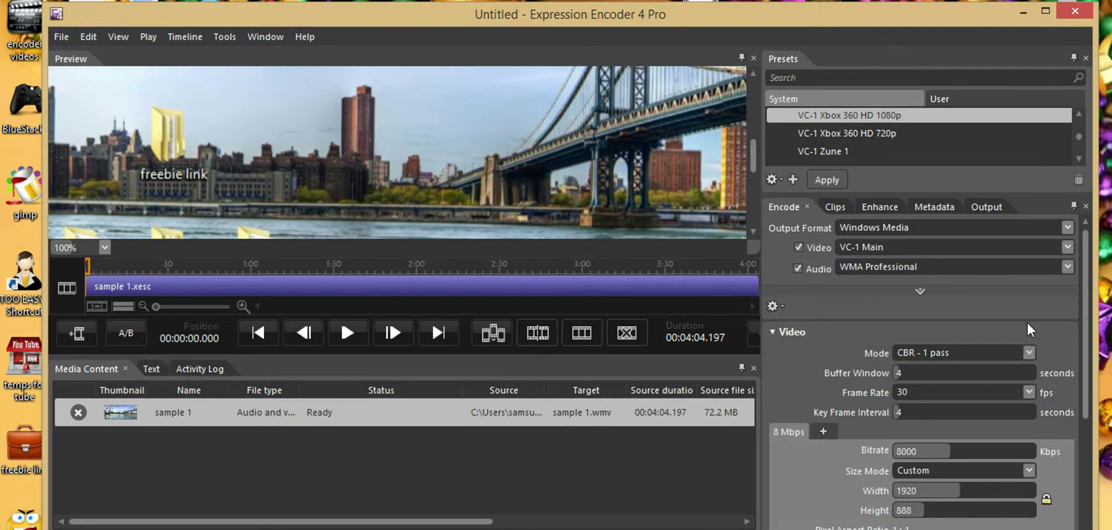
pyautogui.click(867, 366)
pyautogui.moveTo(926, 354)
pyautogui.click(887, 463)
pyautogui.click(1087, 359)
pyautogui.moveTo(1083, 346); pyautogui.dragTo(1094, 504)
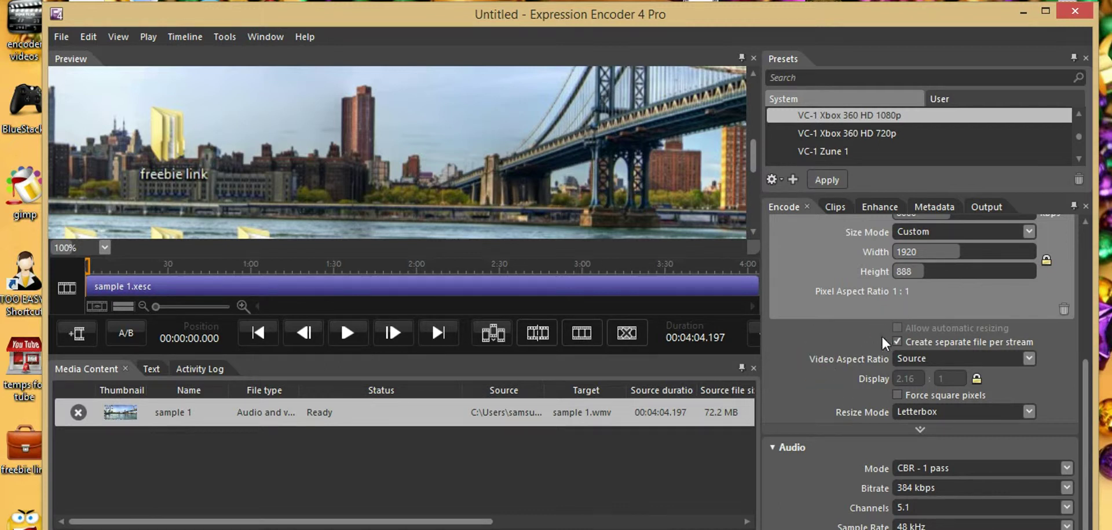
pyautogui.click(896, 338)
pyautogui.click(892, 328)
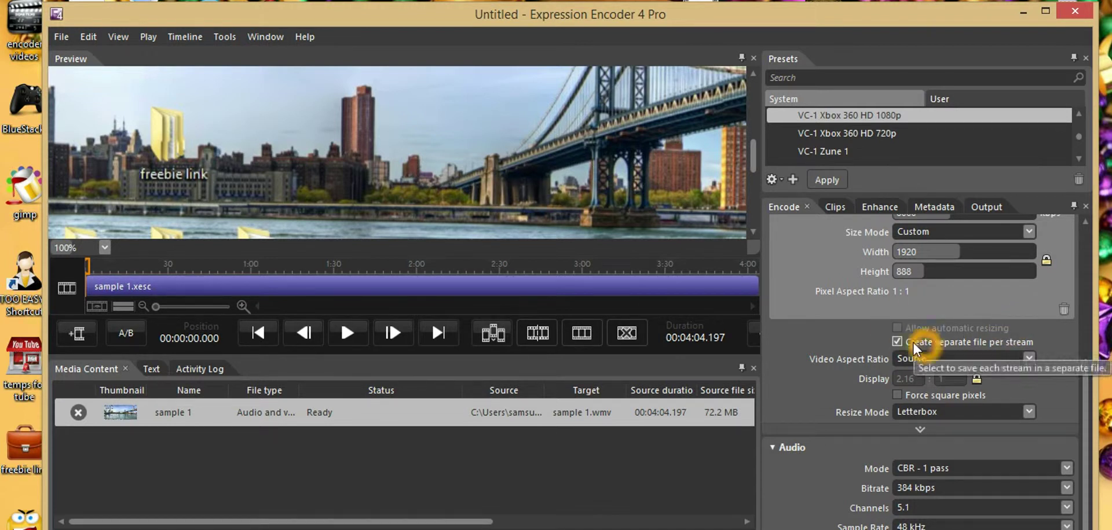
pyautogui.click(895, 342)
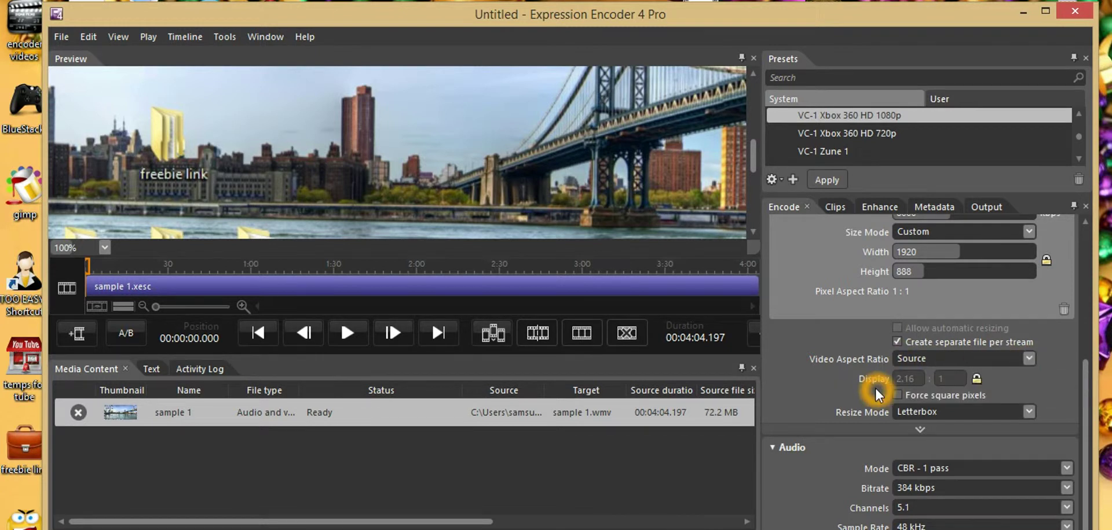
pyautogui.click(976, 378)
# On the Enhance tab, drag the Audio Volume slider to change the clip's volume.
pyautogui.click(879, 208)
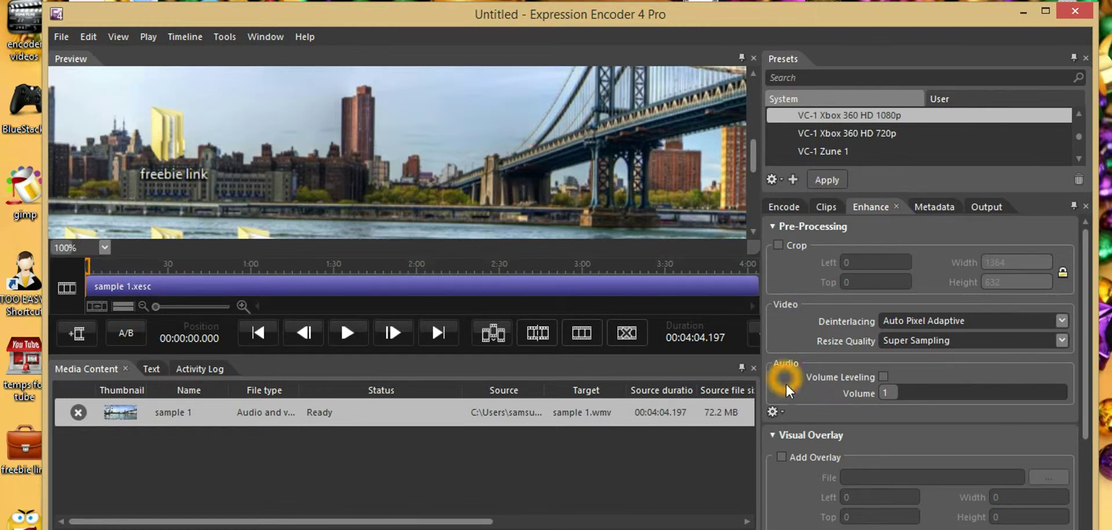
pyautogui.moveTo(878, 393)
pyautogui.mouseDown()
pyautogui.moveTo(1008, 393)
pyautogui.moveTo(892, 393)
pyautogui.mouseUp()
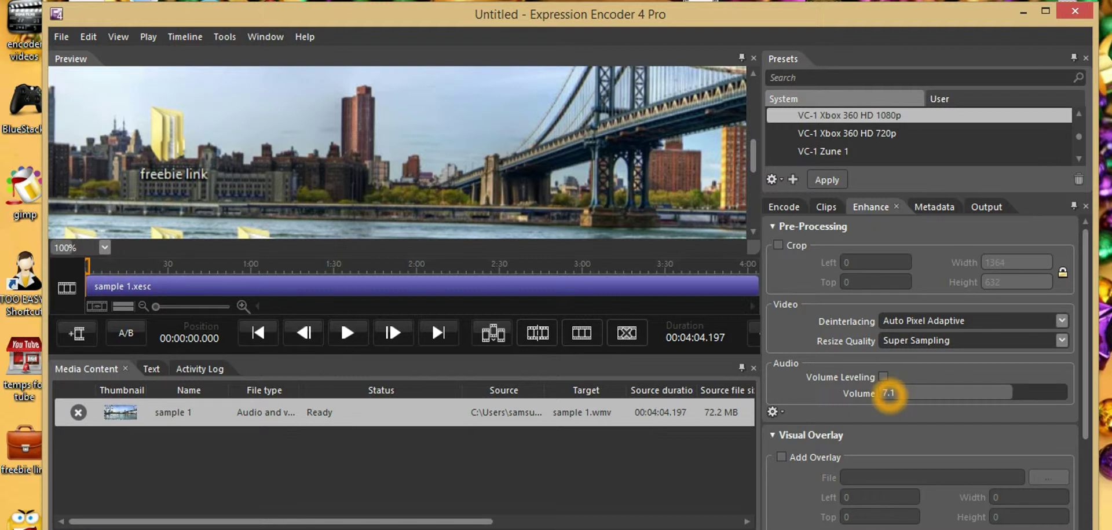
pyautogui.moveTo(887, 393); pyautogui.dragTo(1007, 395)
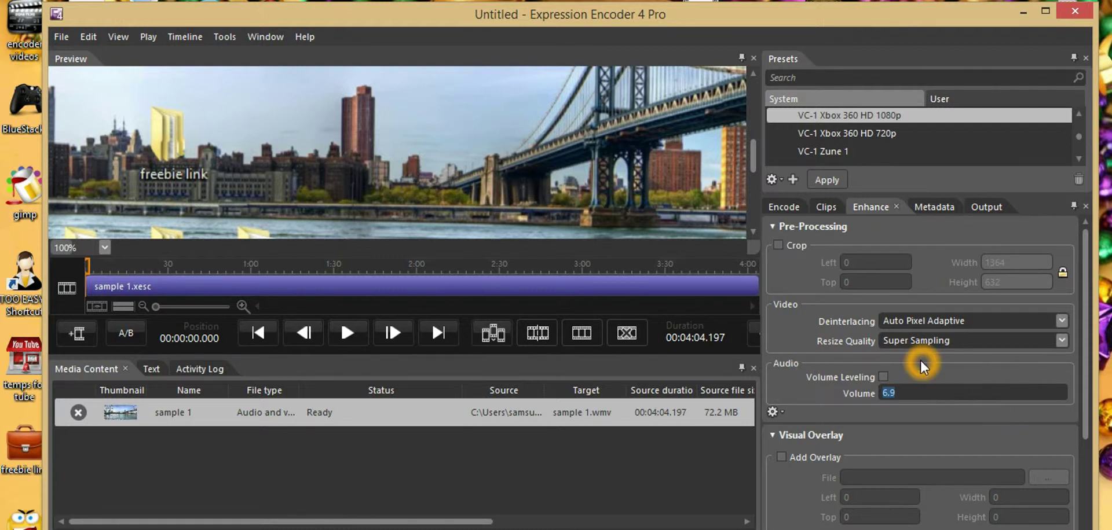
# Fine-tune the Audio Volume value until it reads 6.9.
pyautogui.click(895, 393)
pyautogui.doubleClick(896, 392)
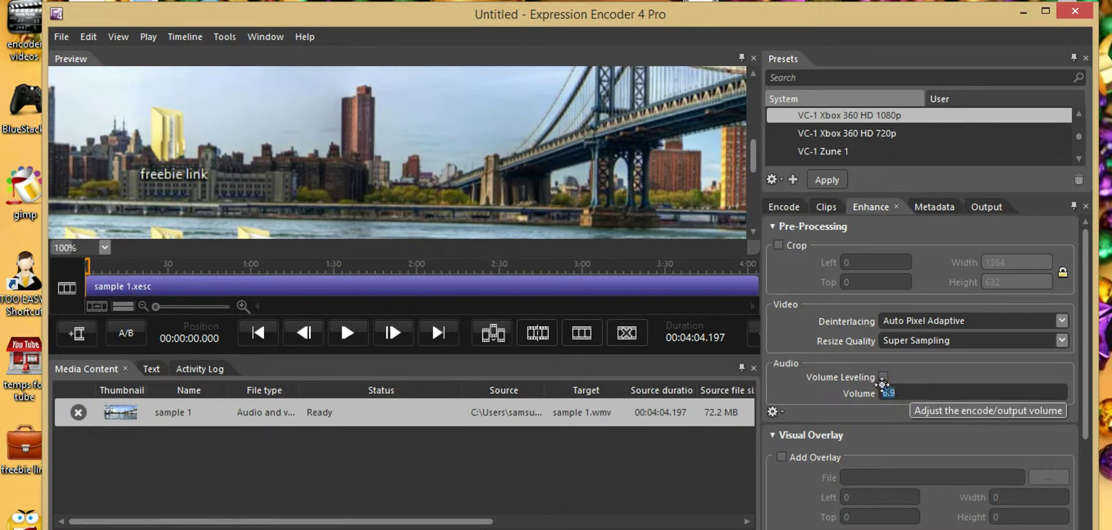
pyautogui.doubleClick(905, 394)
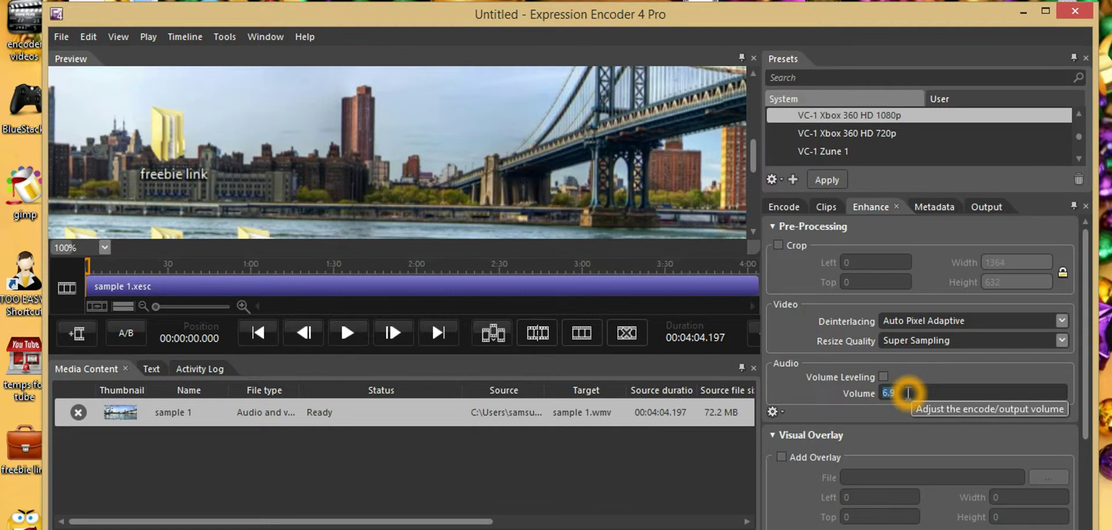
pyautogui.click(901, 395)
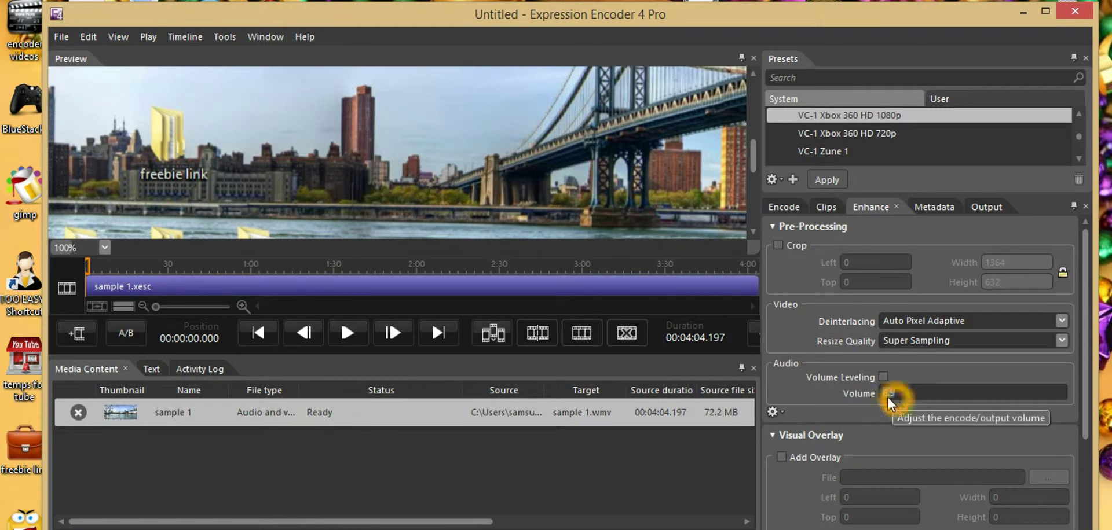
pyautogui.click(912, 395)
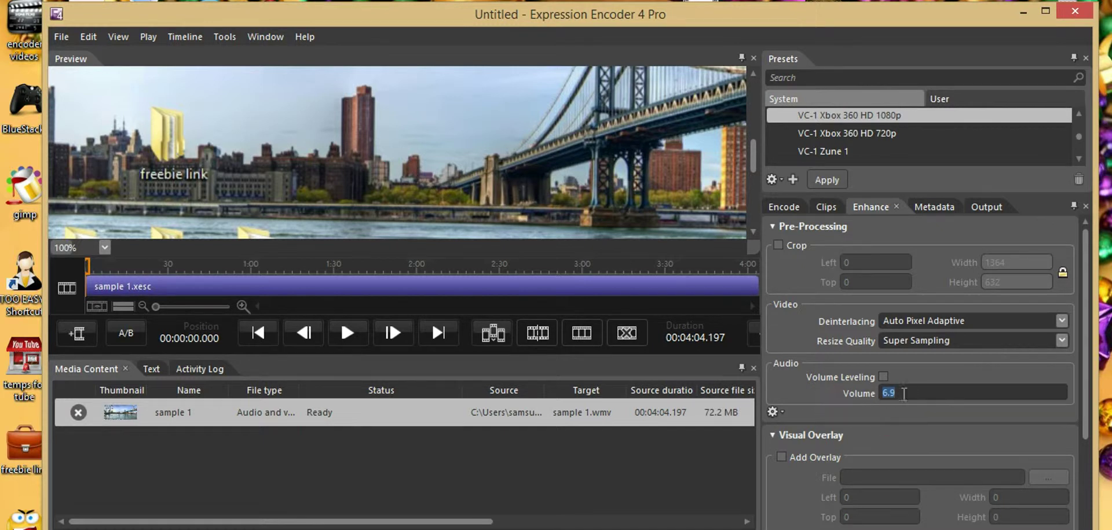
pyautogui.click(892, 394)
pyautogui.click(888, 394)
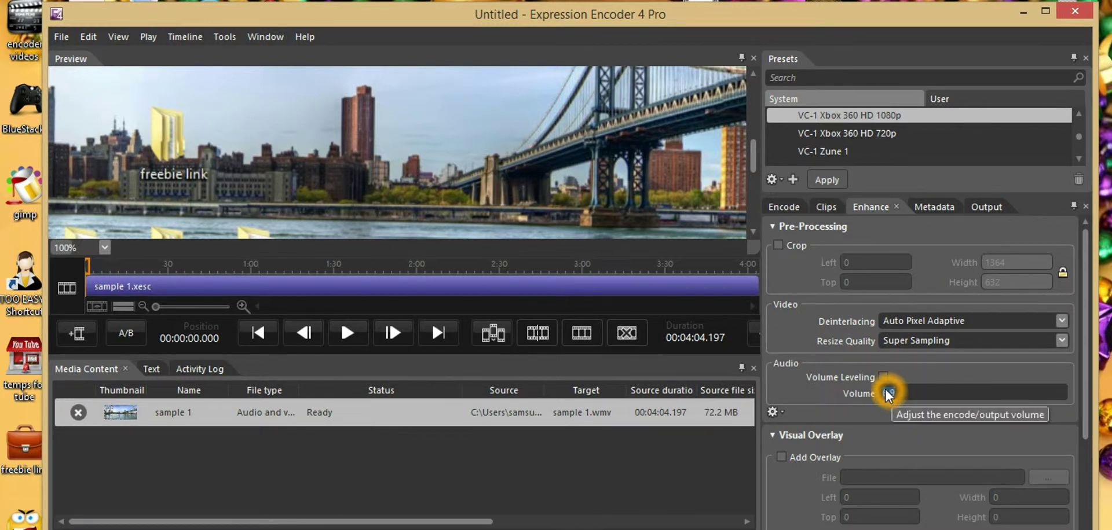
pyautogui.click(900, 393)
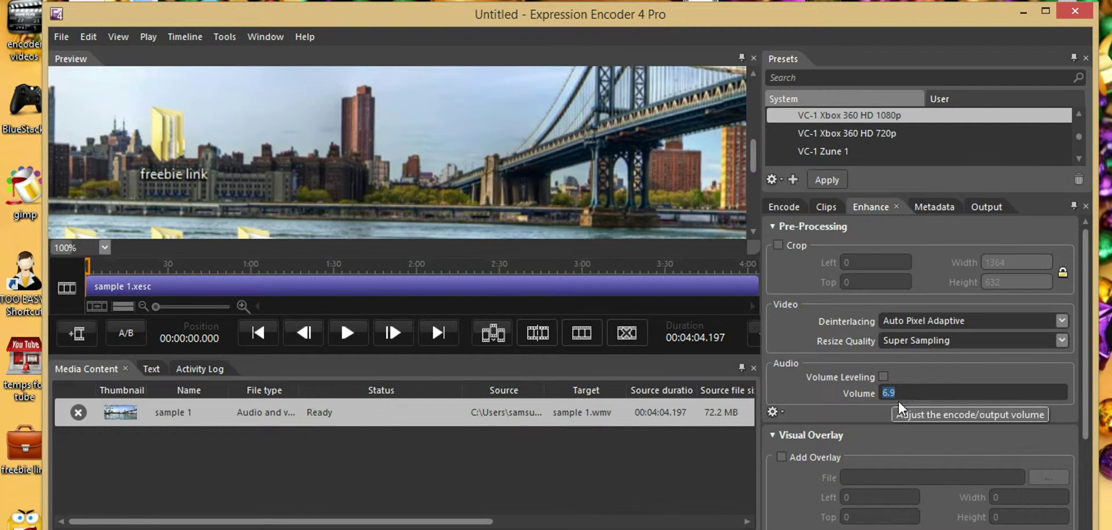
pyautogui.click(899, 399)
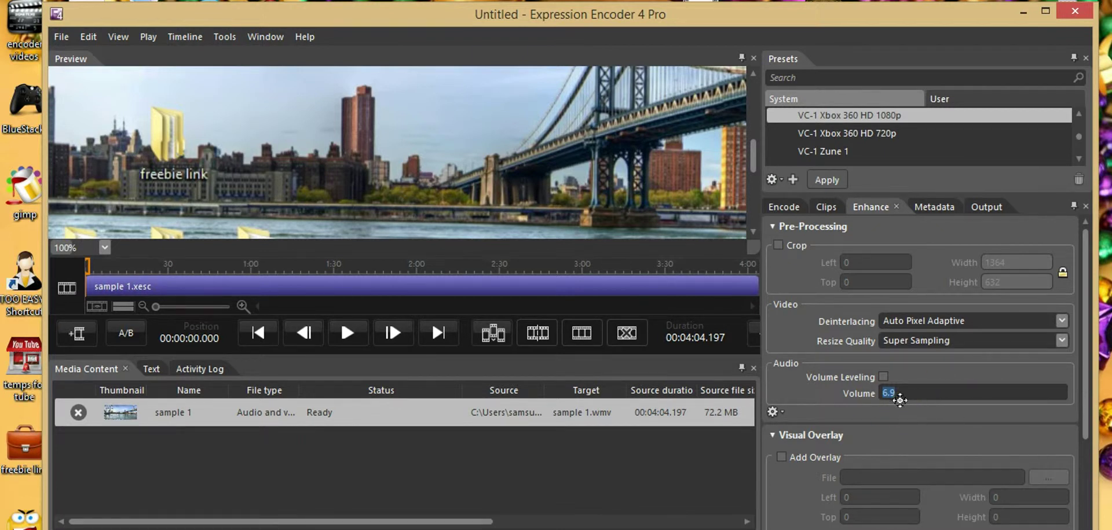
pyautogui.click(902, 395)
# Preview the sample video briefly and pause playback at 00:00:04.165.
pyautogui.click(344, 331)
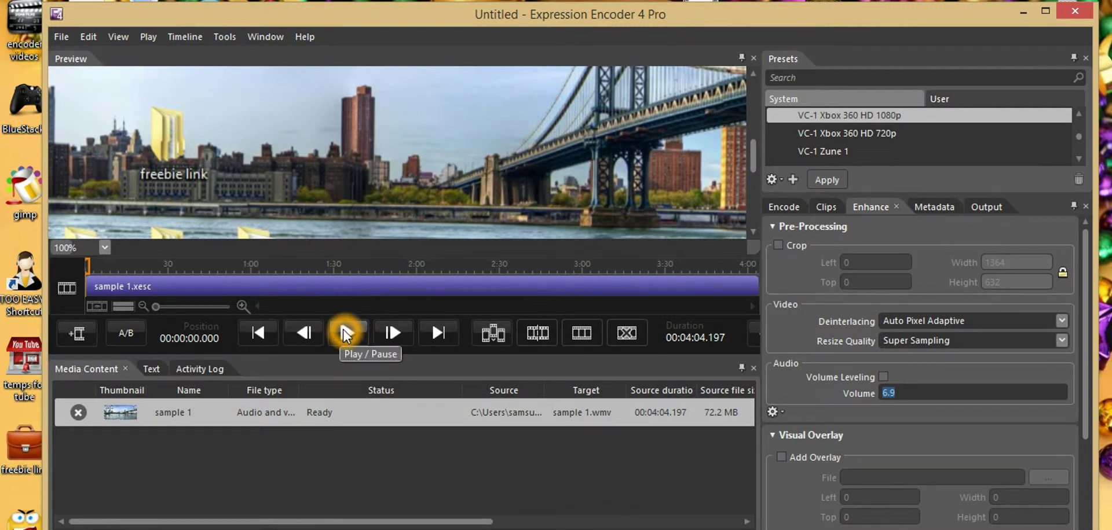
pyautogui.click(344, 331)
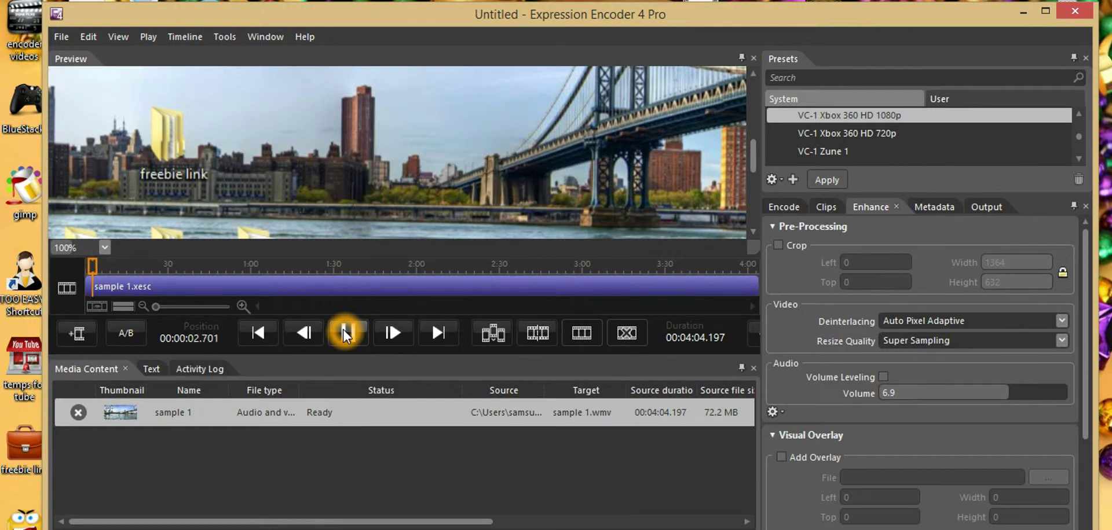
pyautogui.click(351, 335)
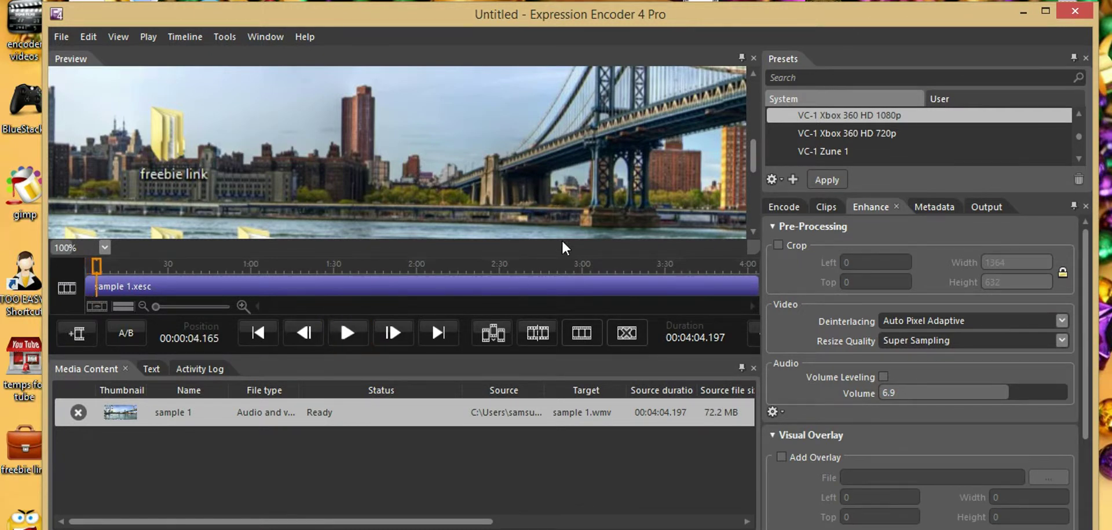
pyautogui.click(614, 192)
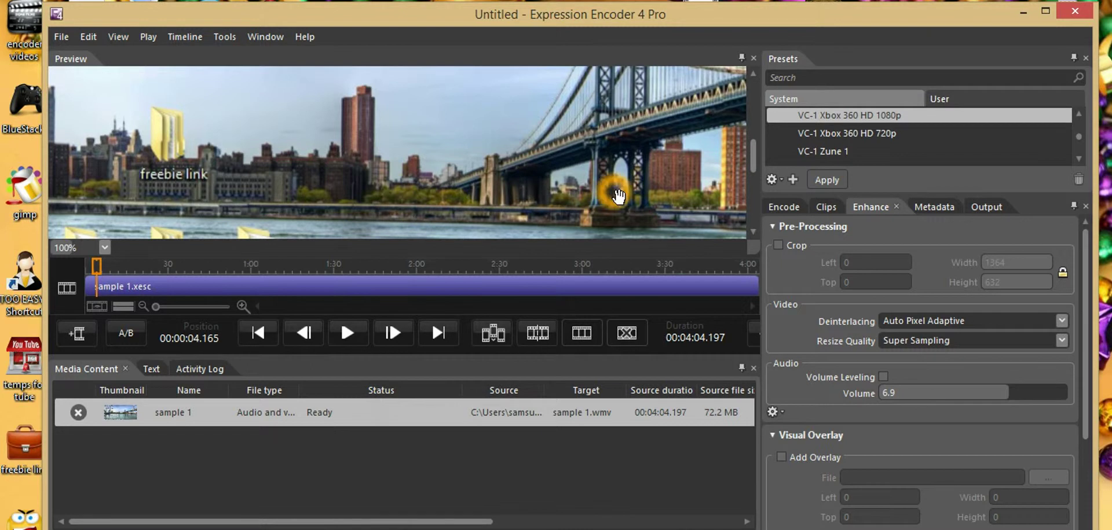
pyautogui.click(683, 162)
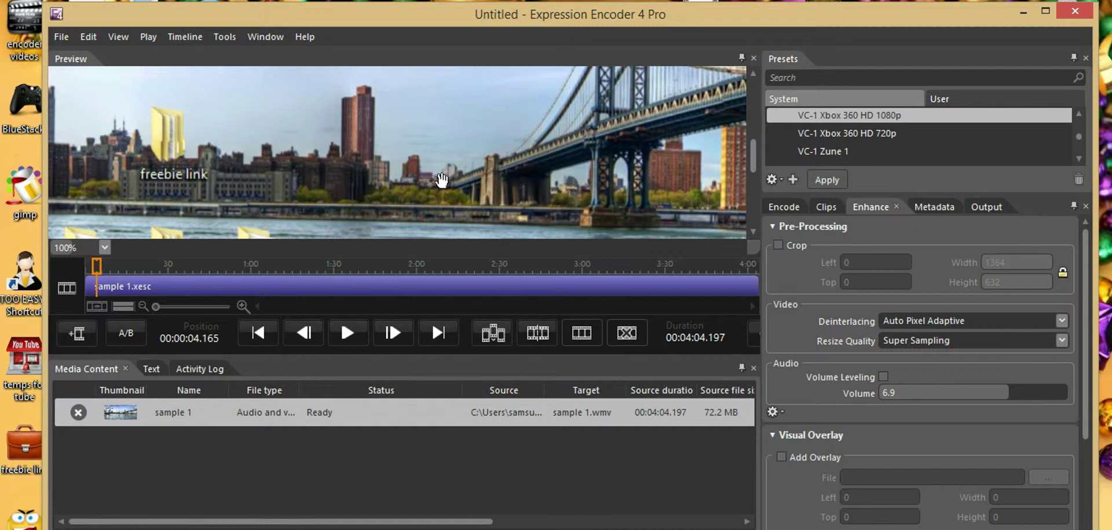
pyautogui.click(344, 334)
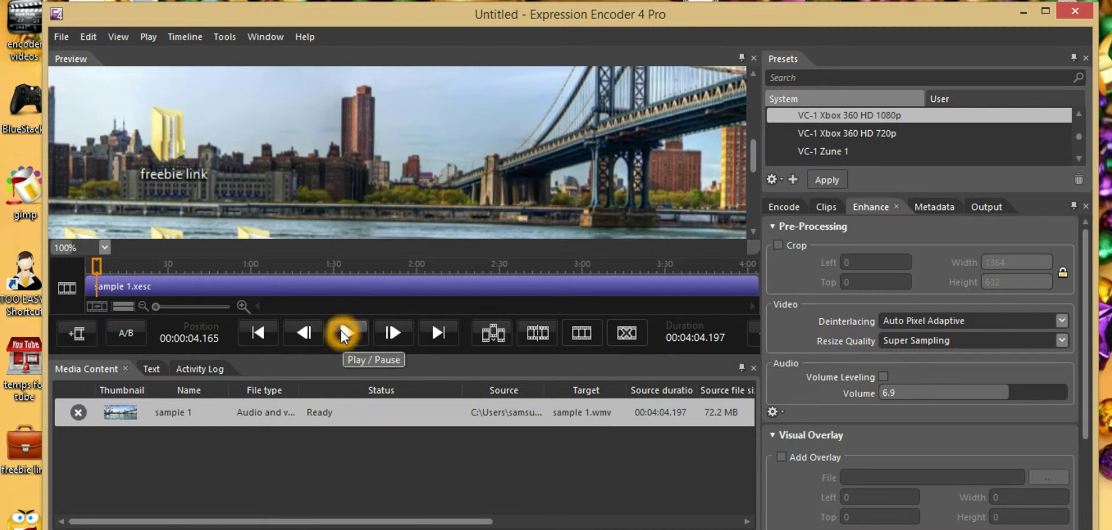
pyautogui.click(641, 209)
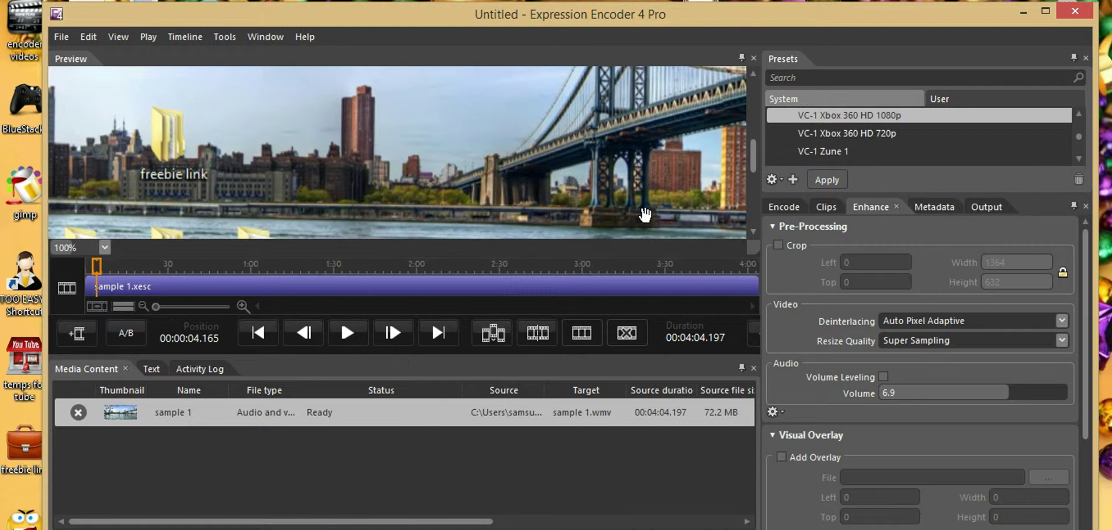
# Start encoding sample 1 to the output file sample 1.wmv.
pyautogui.click(918, 113)
pyautogui.hotkey('ctrl', 'e')
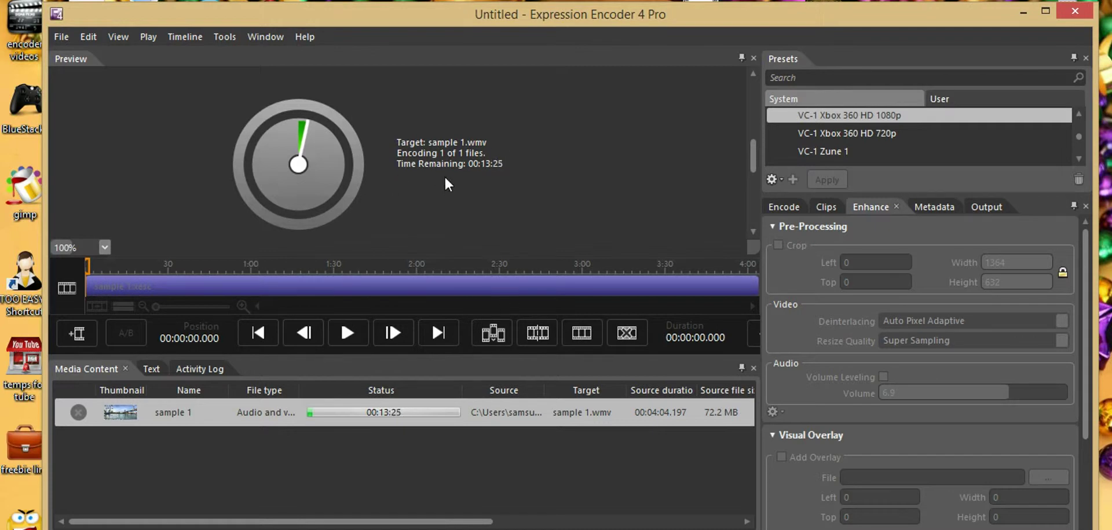
pyautogui.click(483, 170)
pyautogui.click(531, 231)
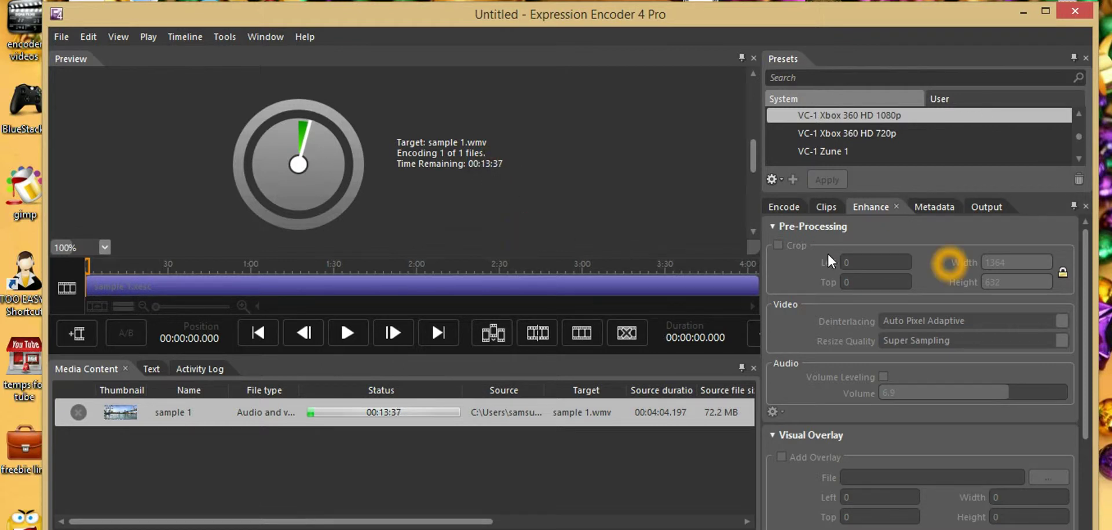
pyautogui.click(739, 422)
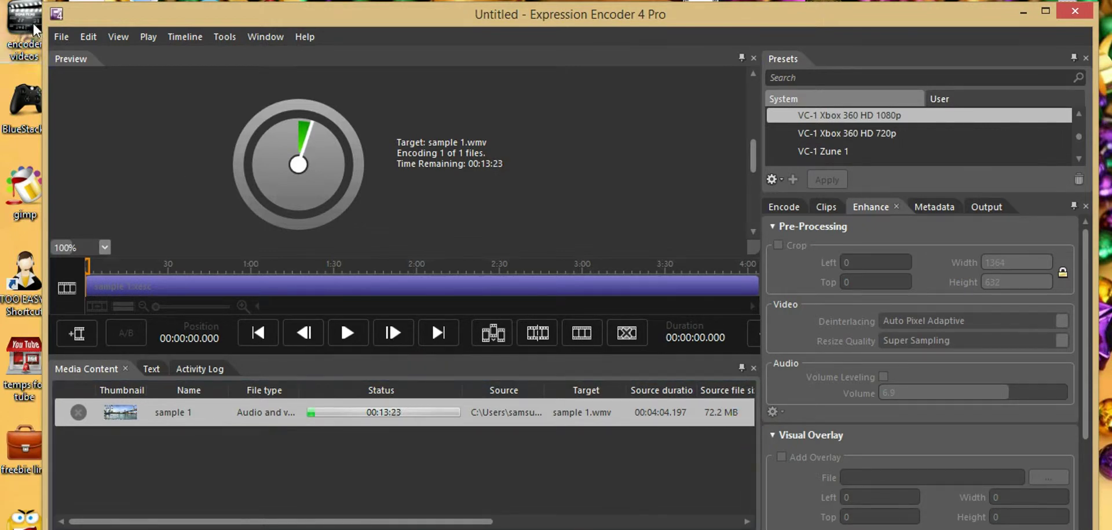
pyautogui.click(61, 38)
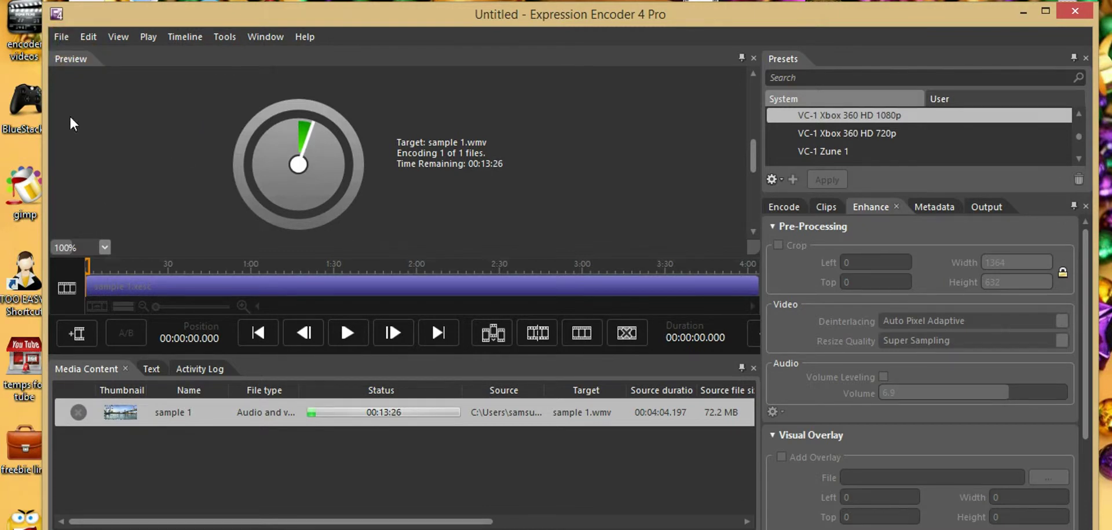
pyautogui.click(56, 37)
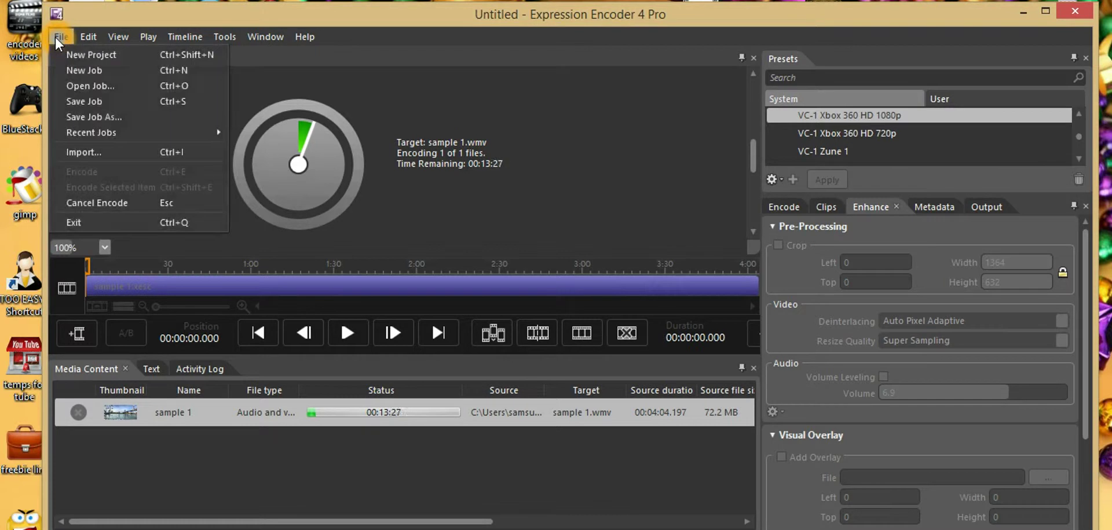
pyautogui.click(60, 37)
pyautogui.click(60, 37)
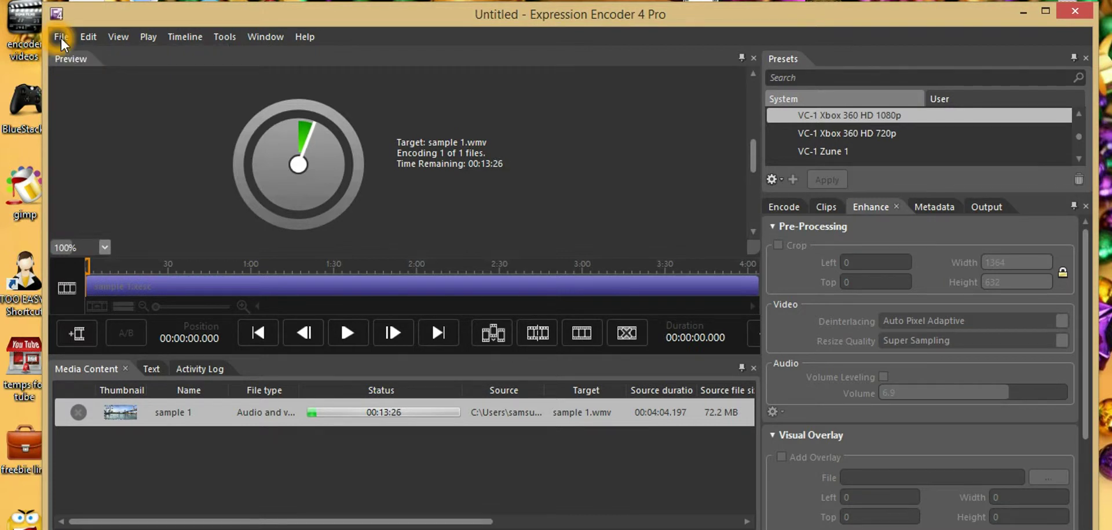
pyautogui.click(62, 34)
# Exit Expression Encoder while encoding, confirming the exit and declining to save the job.
pyautogui.click(1075, 13)
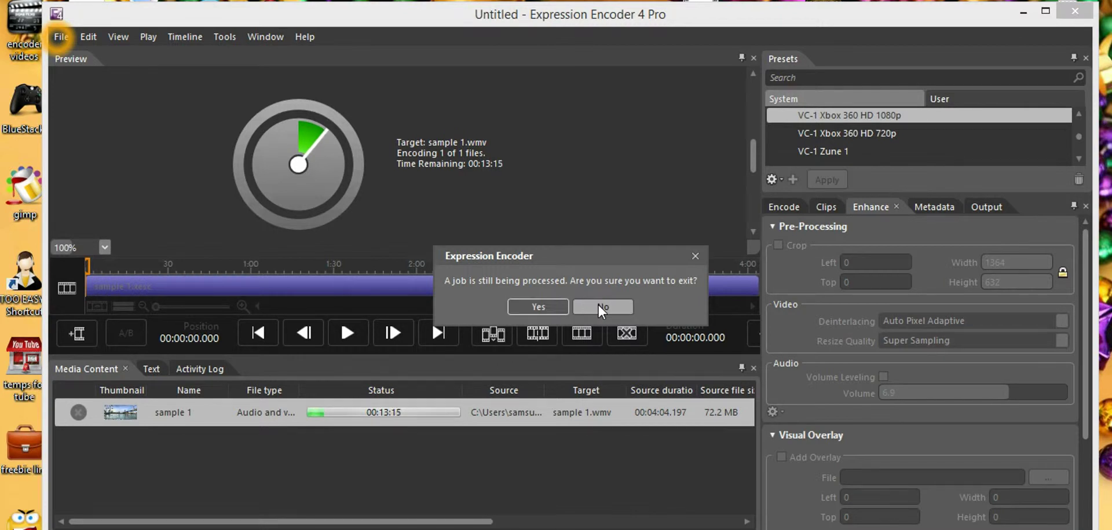
pyautogui.click(554, 308)
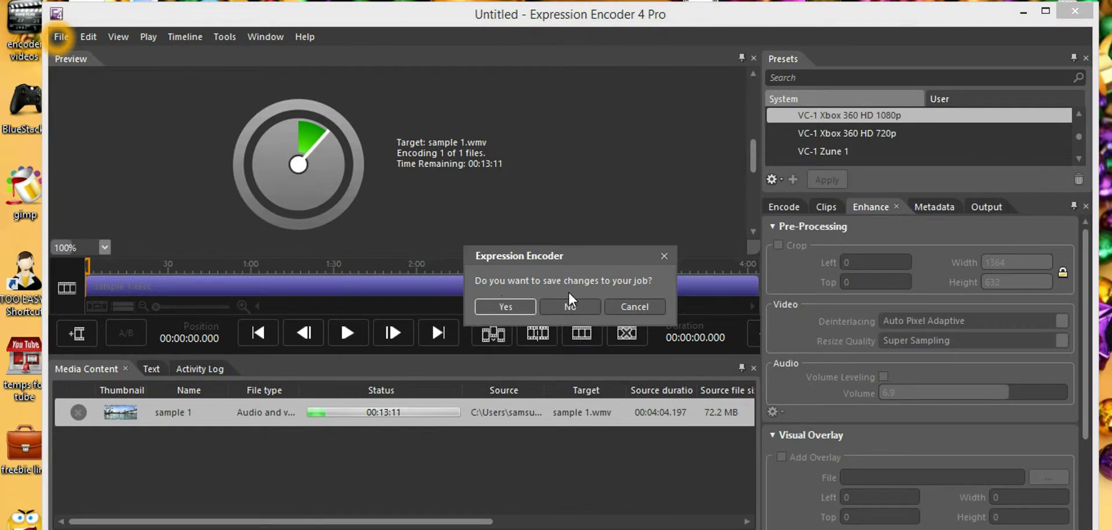
pyautogui.click(575, 308)
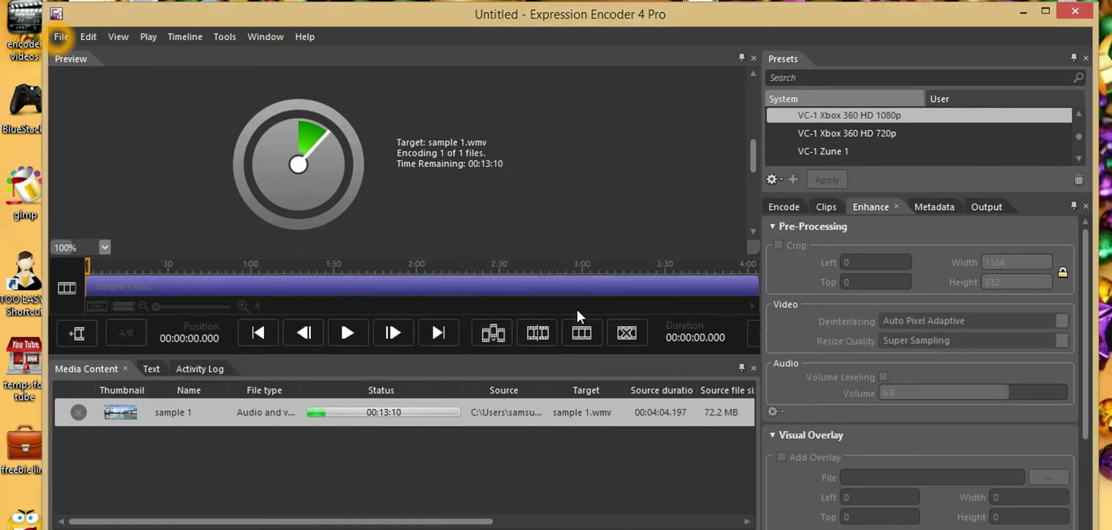